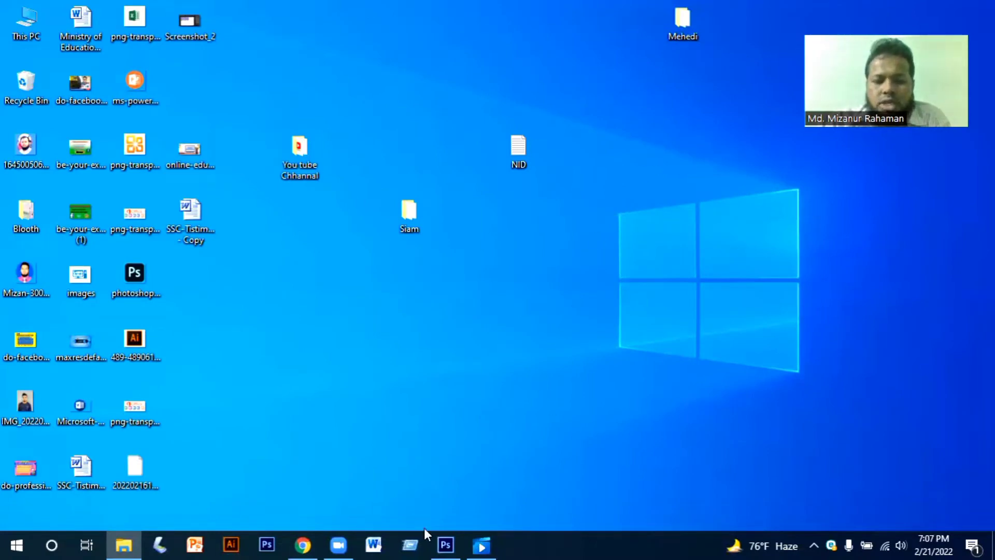
Step: Switch to Photoshop and open the portrait photo IMG_20220109_124937 from the Desktop
left_click(446, 541)
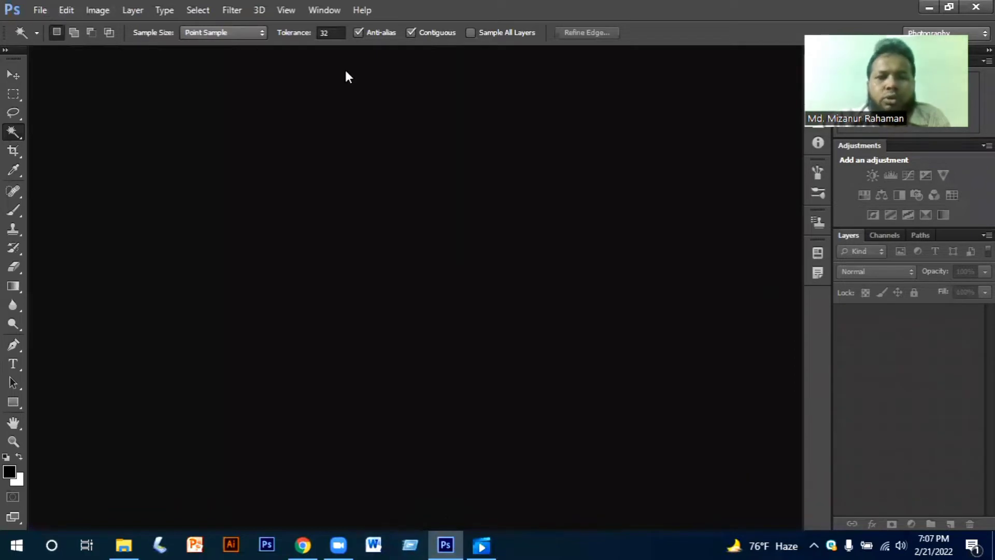
left_click(42, 11)
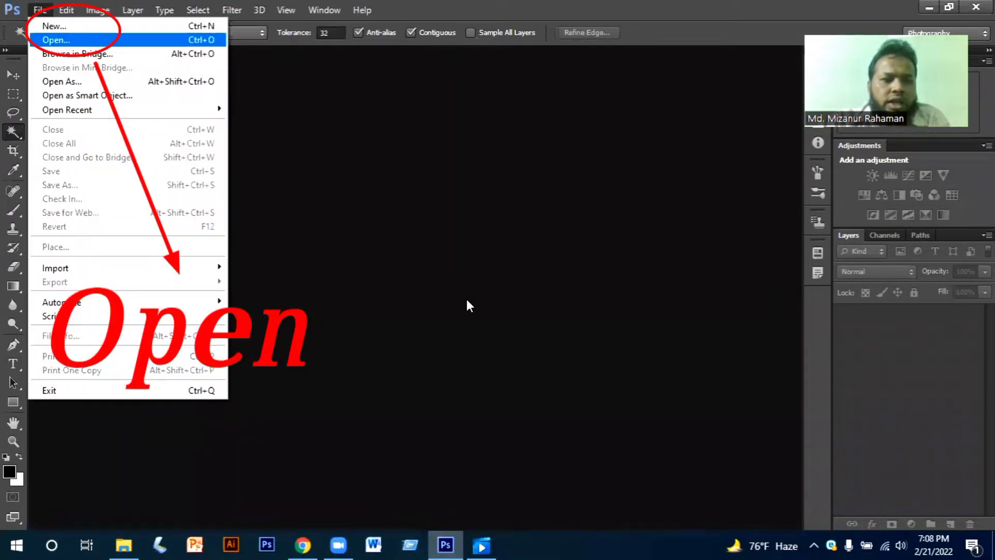
scroll(526, 309, "down", 3)
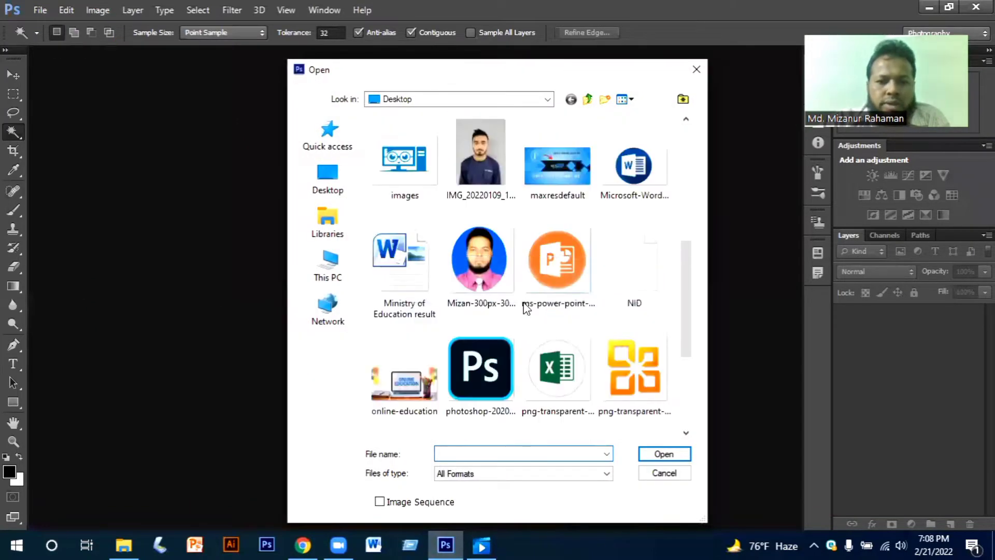
scroll(526, 309, "down", 3)
scroll(501, 322, "up", 6)
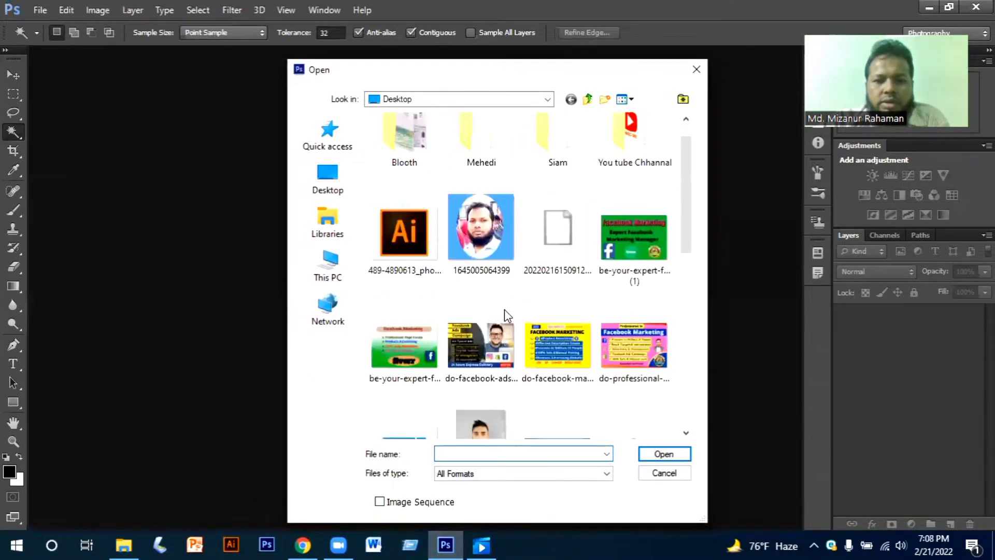
scroll(480, 357, "down", 3)
left_click(480, 278)
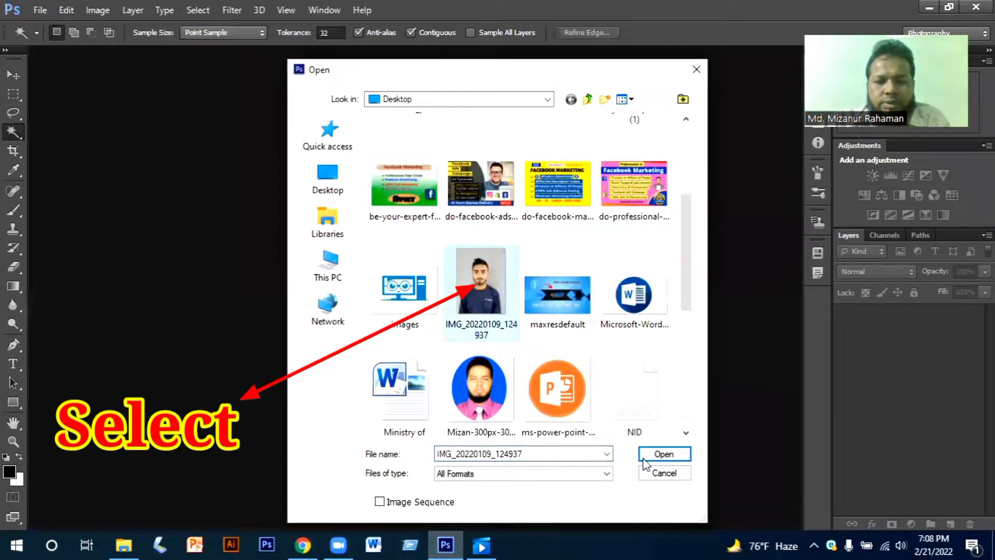
left_click(663, 454)
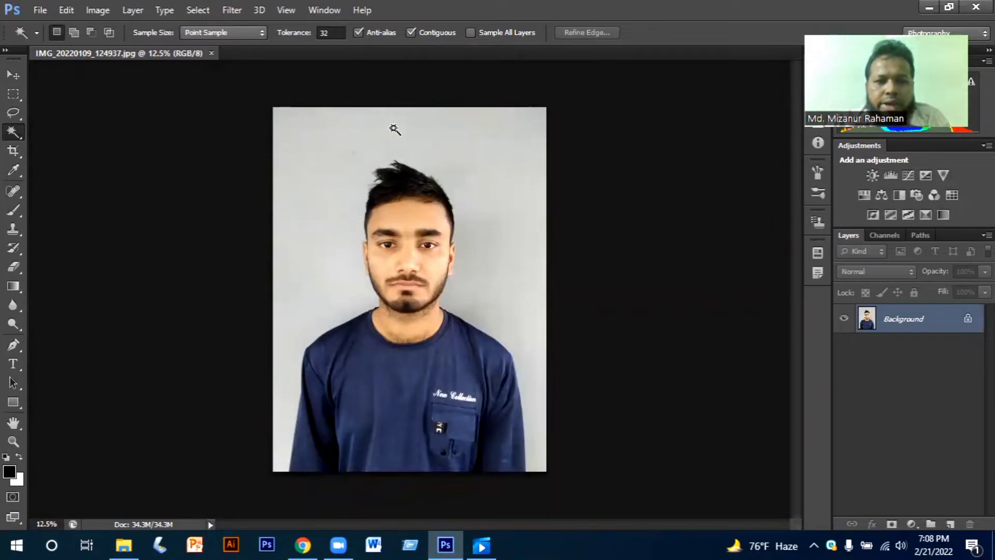
Step: Select the grey backdrop around the man with the Magic Wand, adding the missed shadow patch beside the neck and shoulder
left_click(531, 316)
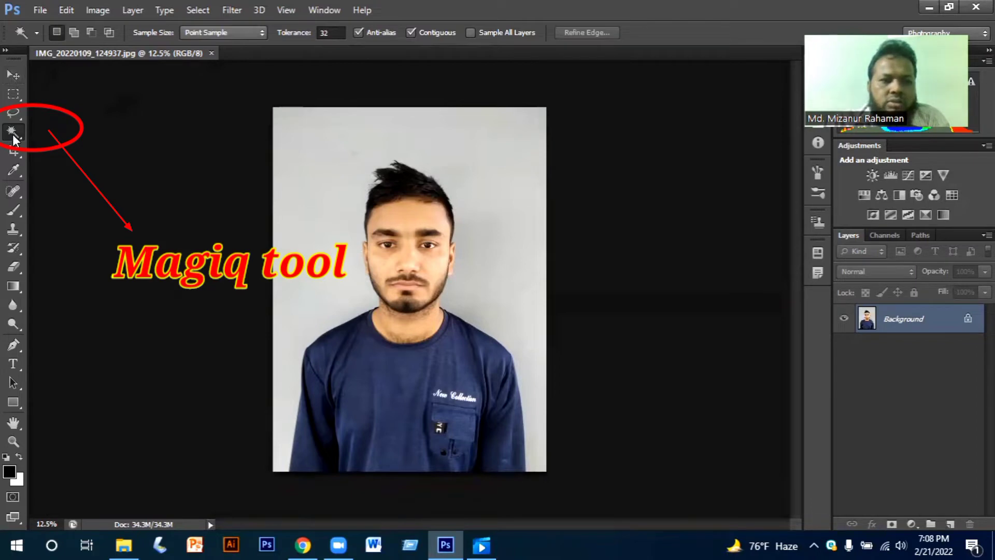
left_click(342, 185)
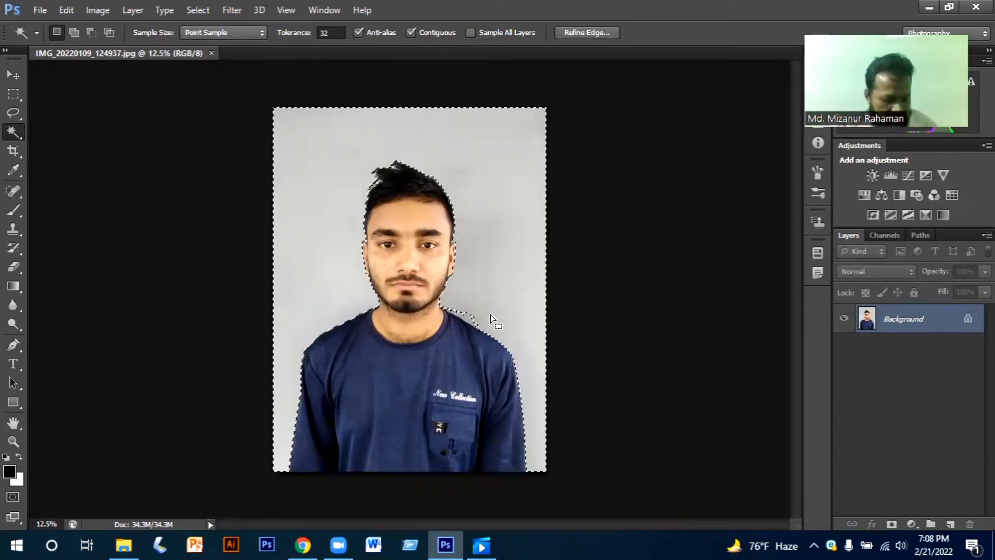
left_click(467, 319, "shift")
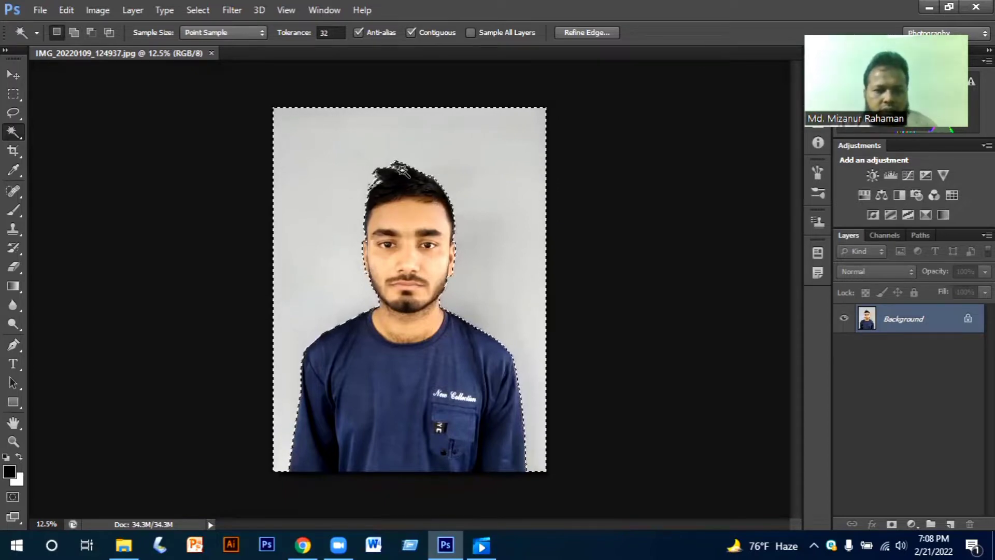
Step: Set the background colour to blue #0874c0
scroll(390, 195, "up", 3)
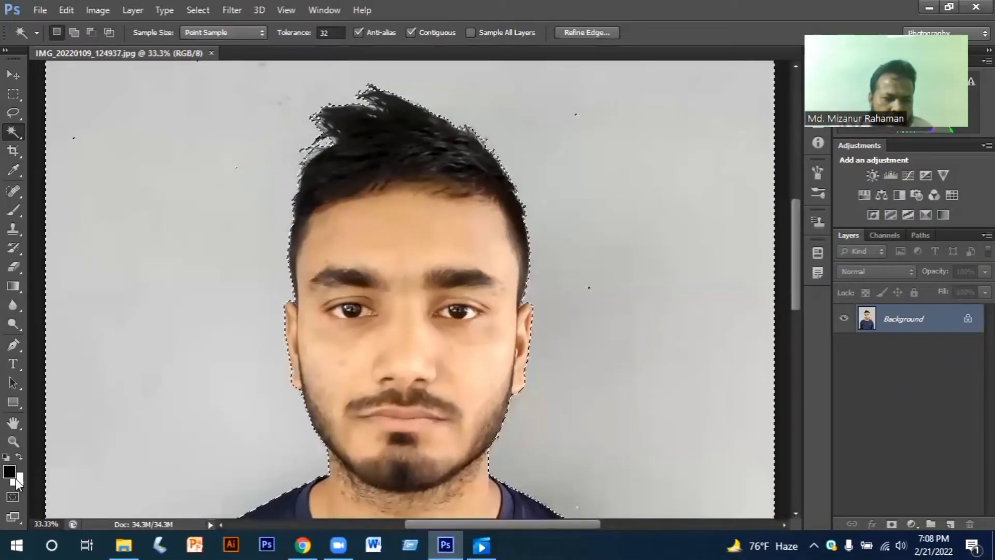
left_click(17, 481)
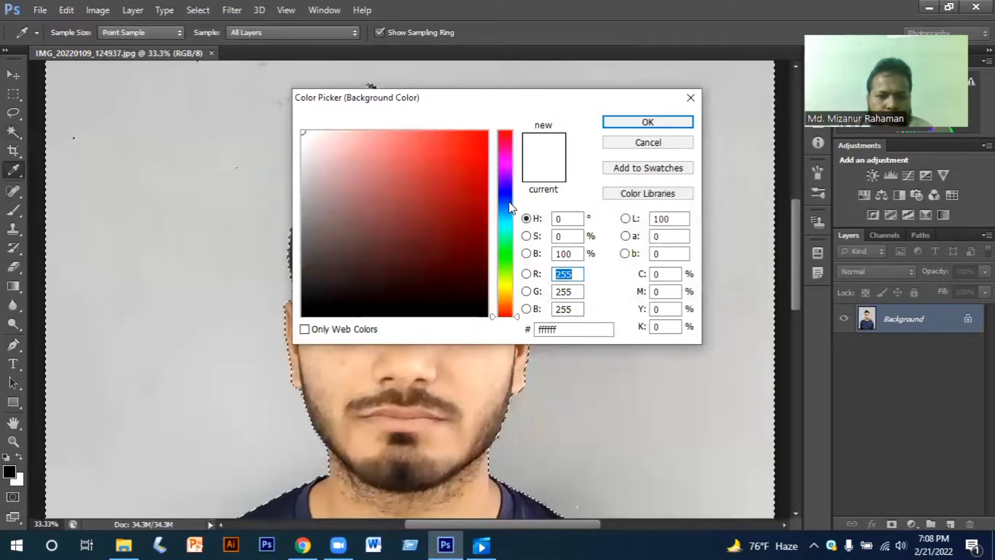
mouse_move(505, 207)
left_mouse_down()
mouse_move(502, 245)
mouse_move(509, 215)
left_mouse_up()
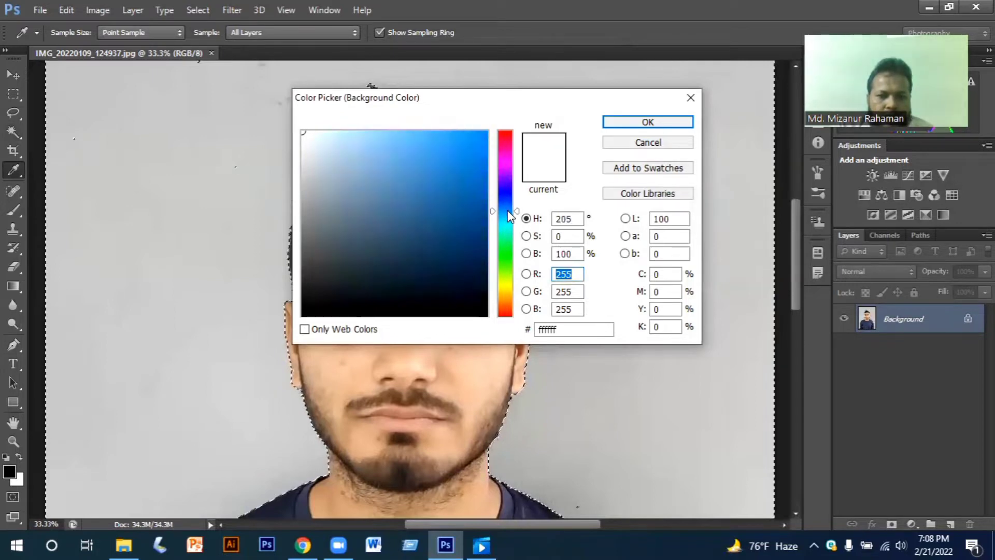
left_click(480, 177)
key("w")
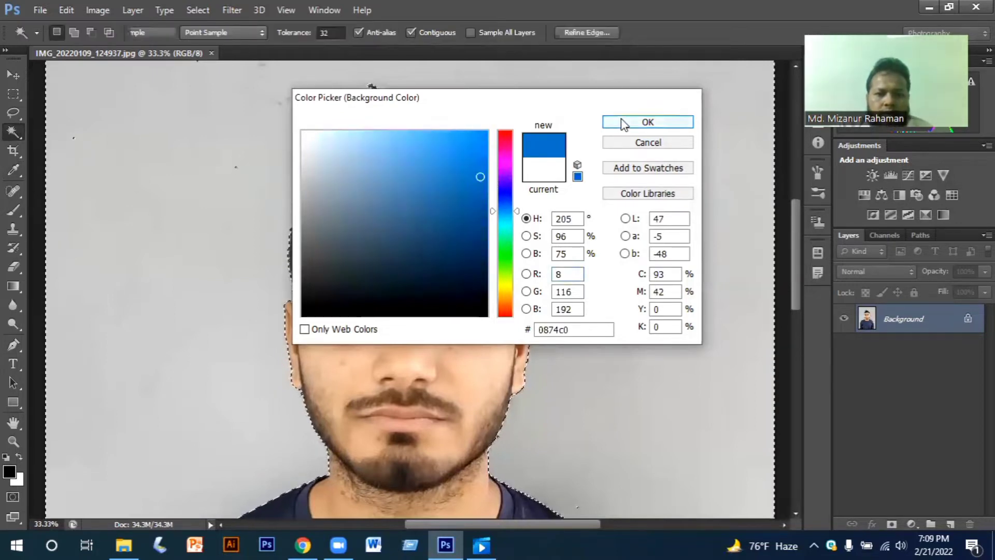
left_click(624, 124)
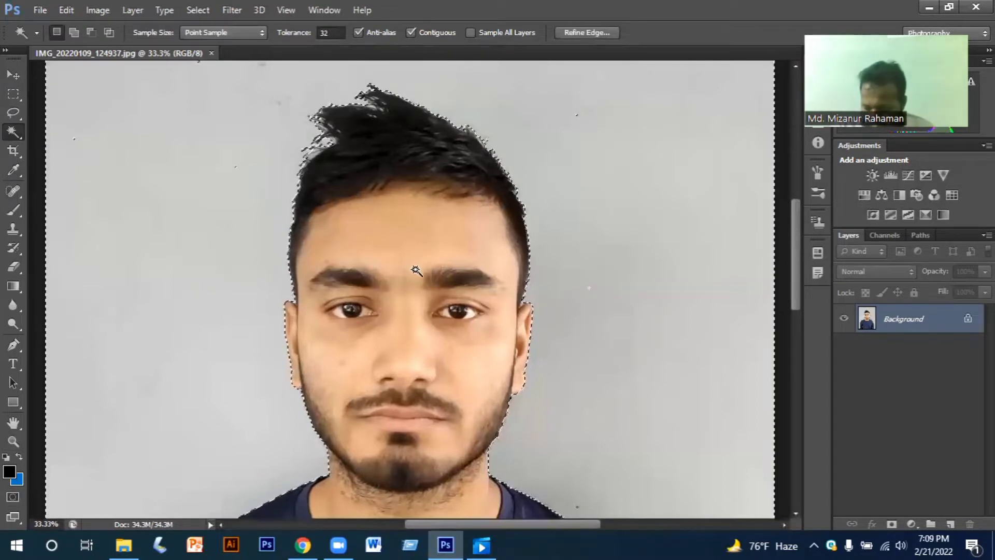
Step: Fill the selected backdrop with the Background Color in Normal mode at 100% opacity
key("shift+F5")
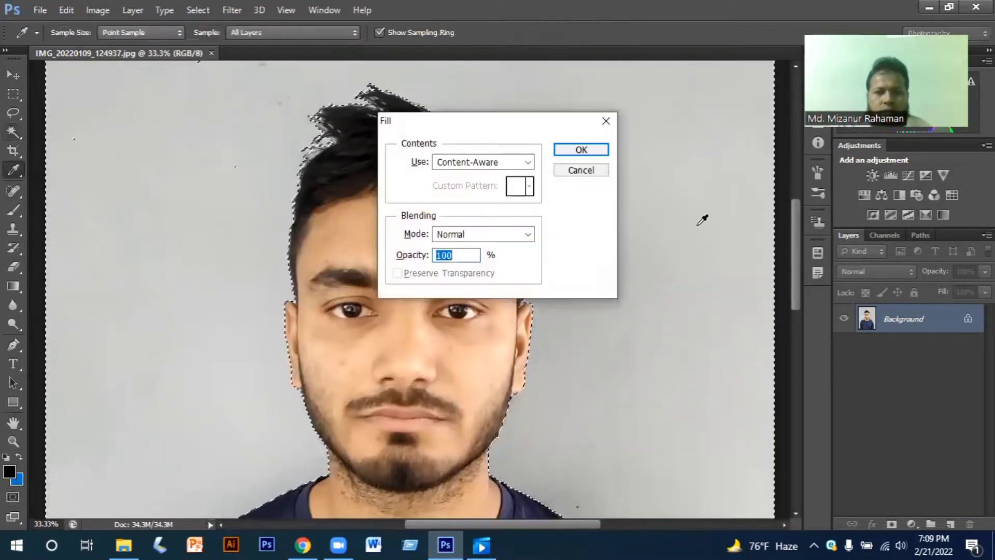
left_click(529, 163)
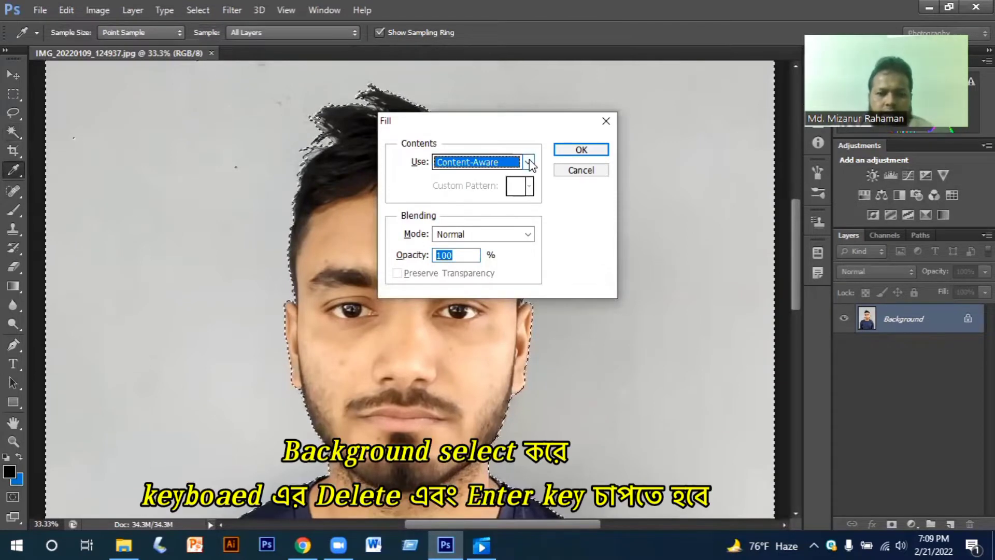
left_click(530, 163)
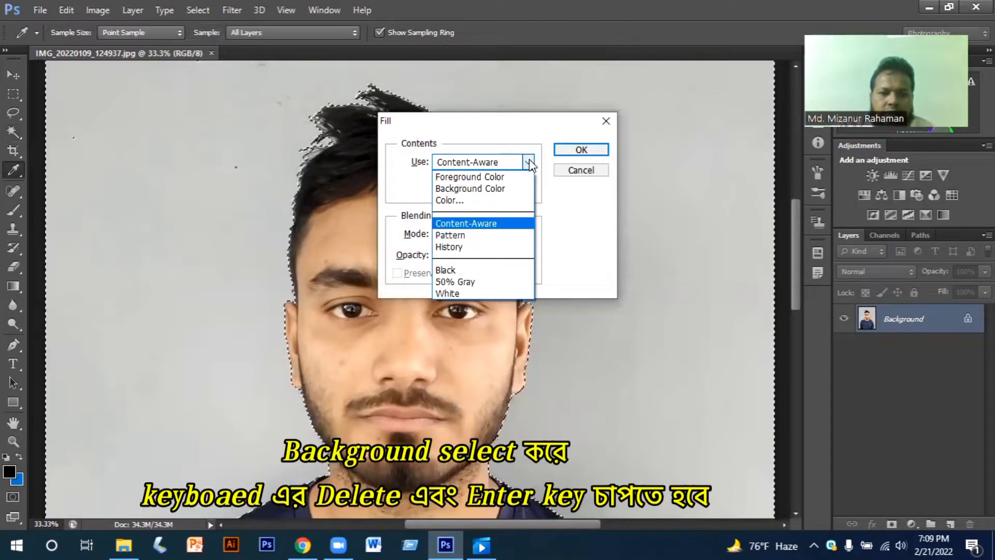
left_click(442, 188)
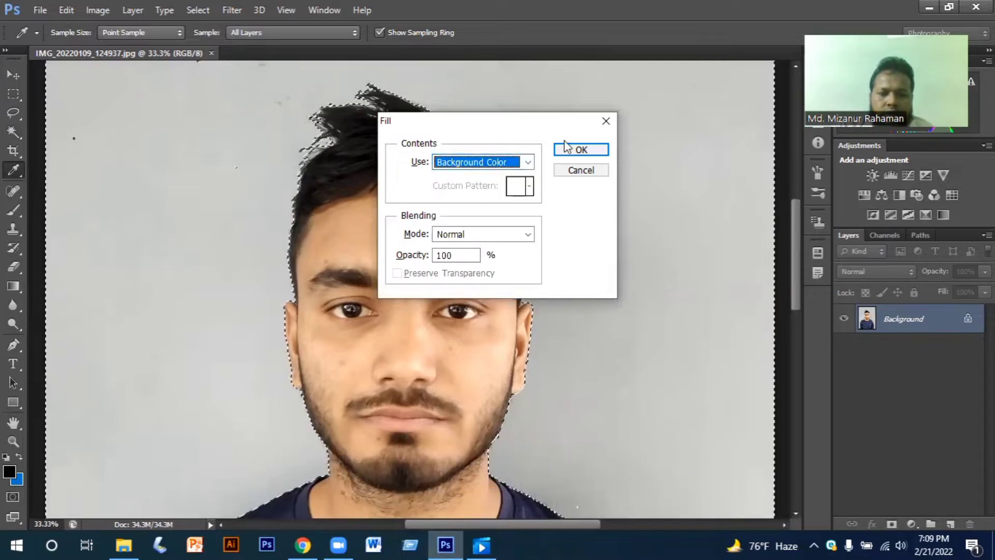
left_click(566, 148)
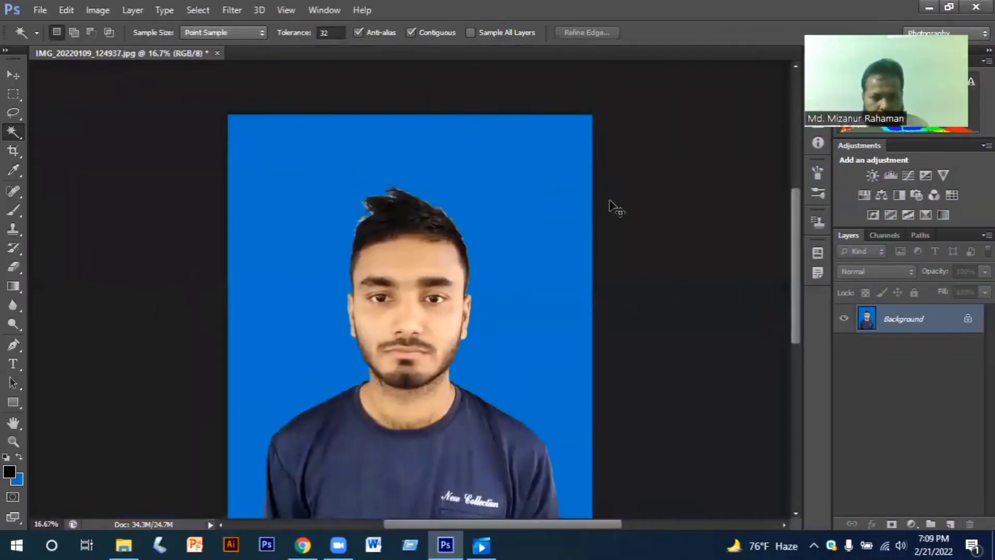
Step: Trace a Pen tool path across the top of the hair, following a smooth hairline below the protruding strands
scroll(609, 201, "up", 4)
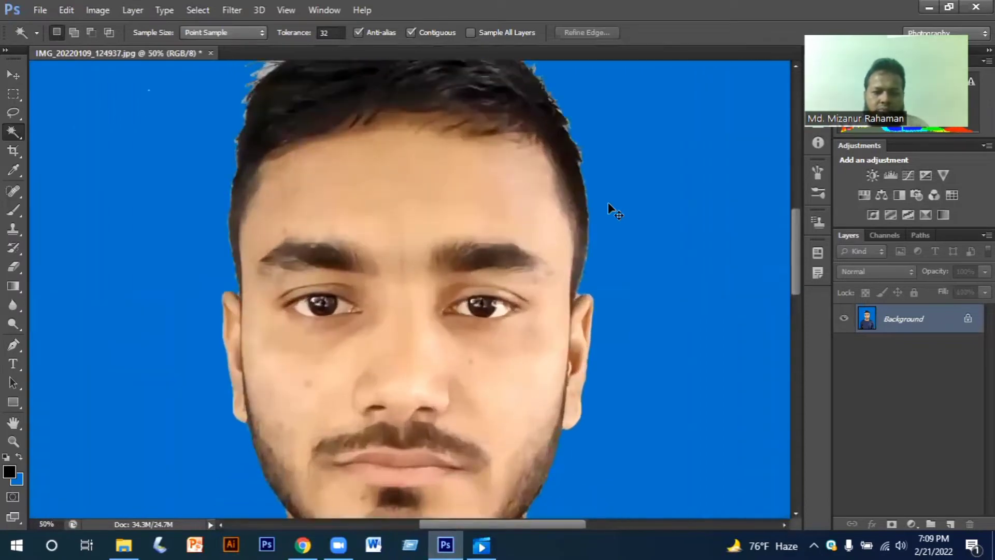
scroll(606, 209, "down", 2)
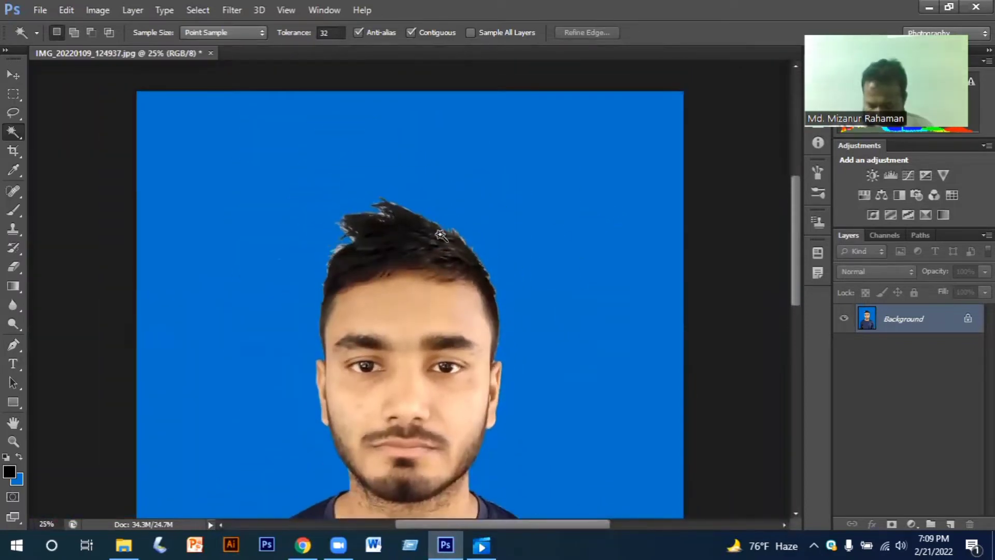
scroll(415, 254, "up", 3)
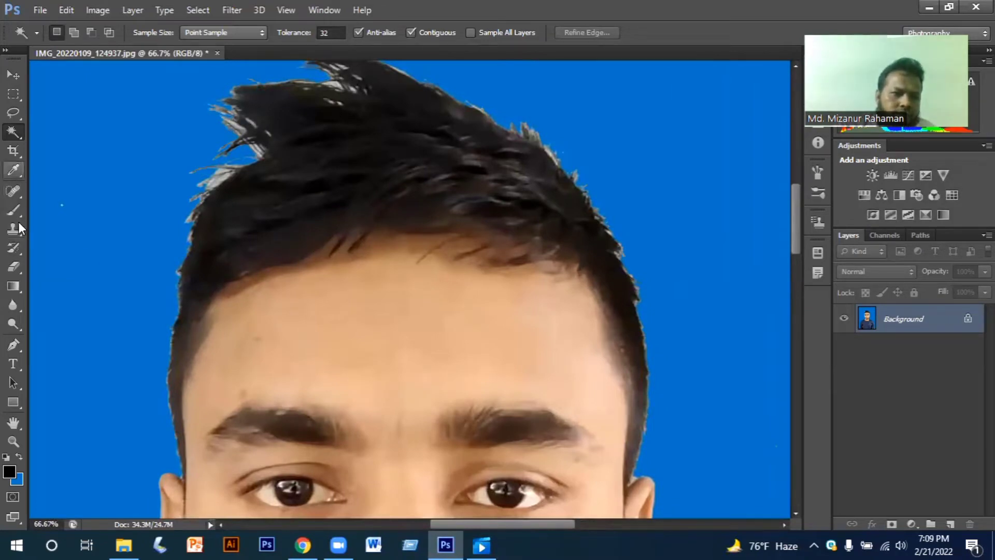
left_click(14, 346)
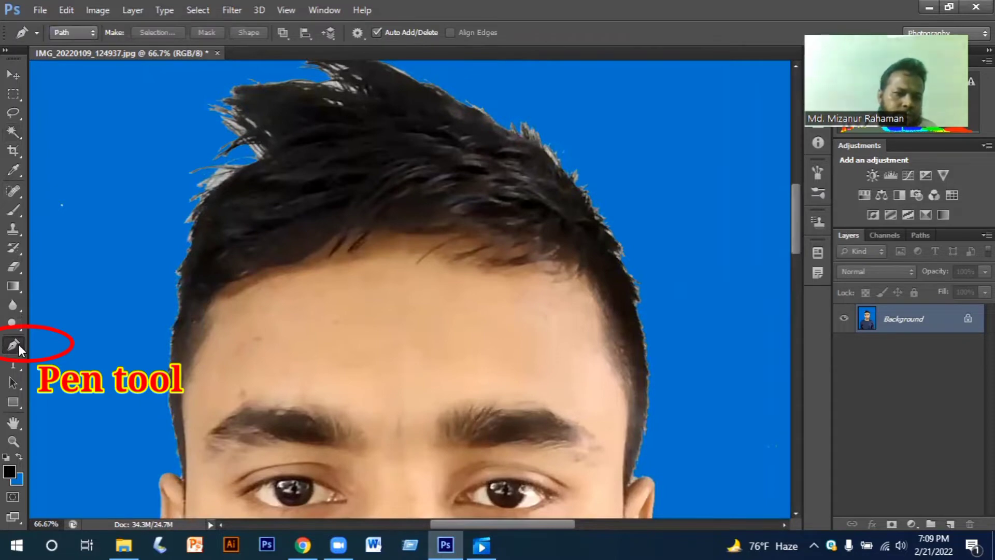
left_click(192, 235)
left_click(194, 225)
left_click(196, 218)
left_click(198, 210)
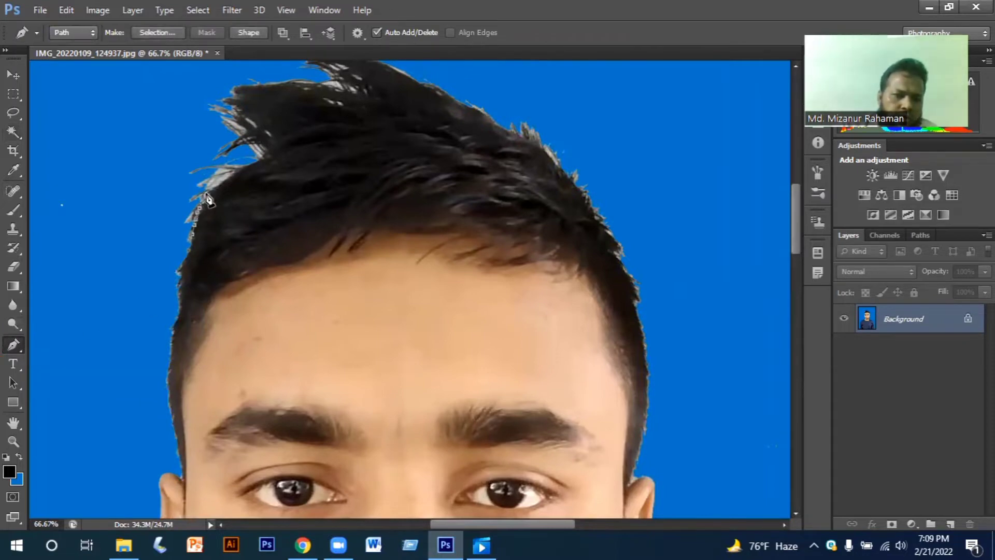
left_click(225, 180)
left_click(239, 173)
left_click(248, 167)
left_click(258, 161)
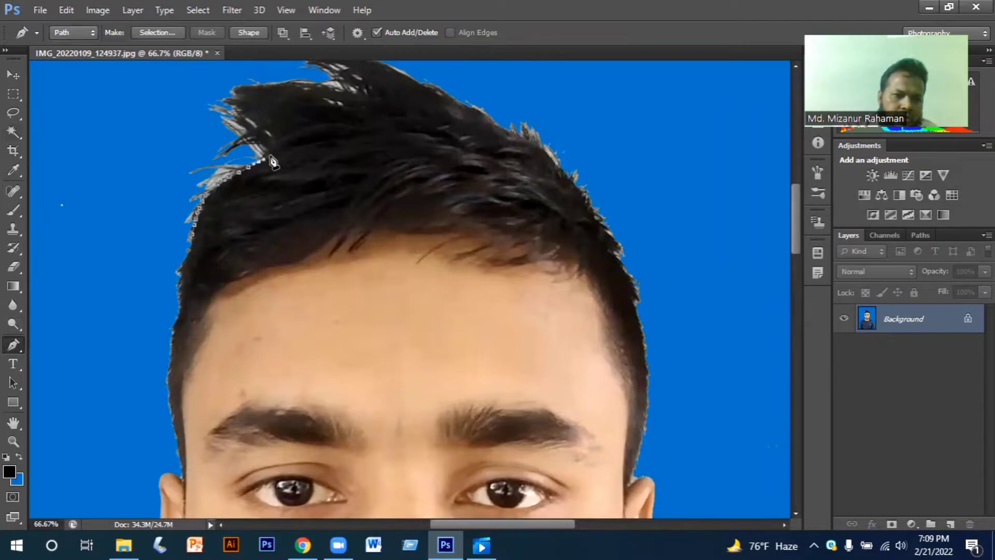
left_click(267, 156)
left_click(274, 153)
left_click(282, 147)
left_click(288, 144)
left_click(298, 141)
left_click(316, 129)
left_click(331, 123)
left_click(344, 117)
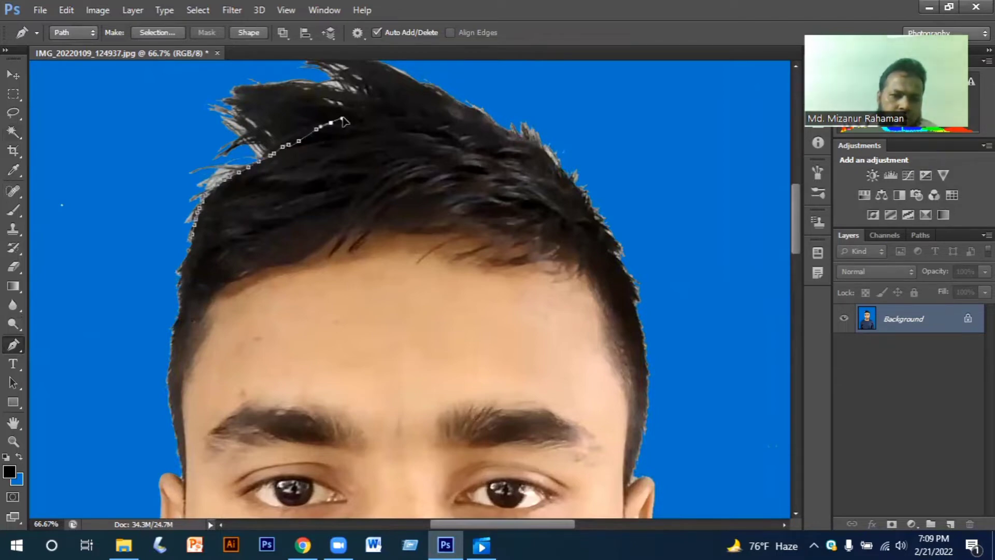
left_click(352, 115)
left_click(376, 111)
left_click(384, 110)
left_click(392, 110)
left_click(397, 108)
left_click(411, 108)
left_click(427, 107)
left_click(436, 107)
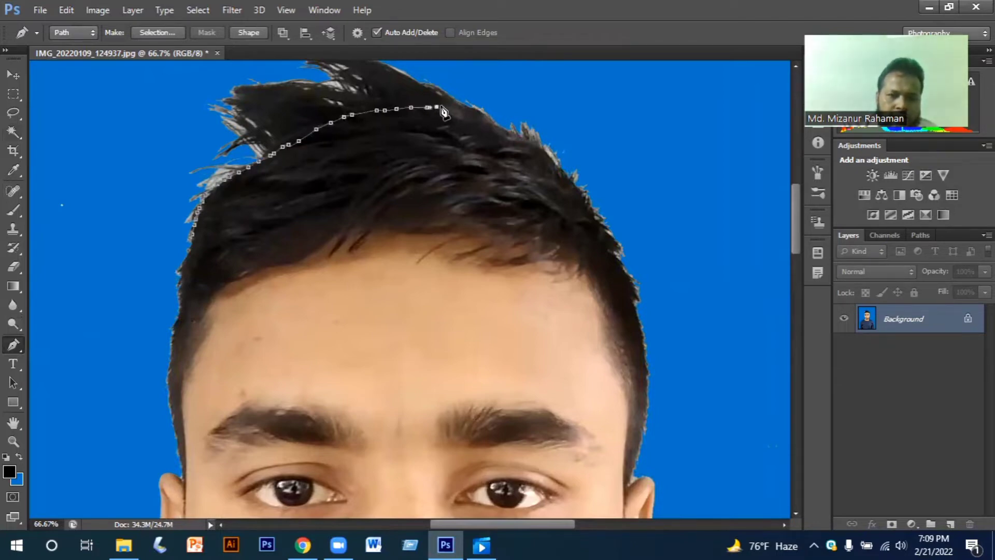
left_click_drag(441, 107, 449, 106)
left_click_drag(454, 106, 472, 115)
left_click(476, 116)
left_click(480, 118)
left_click(492, 126)
left_click(501, 131)
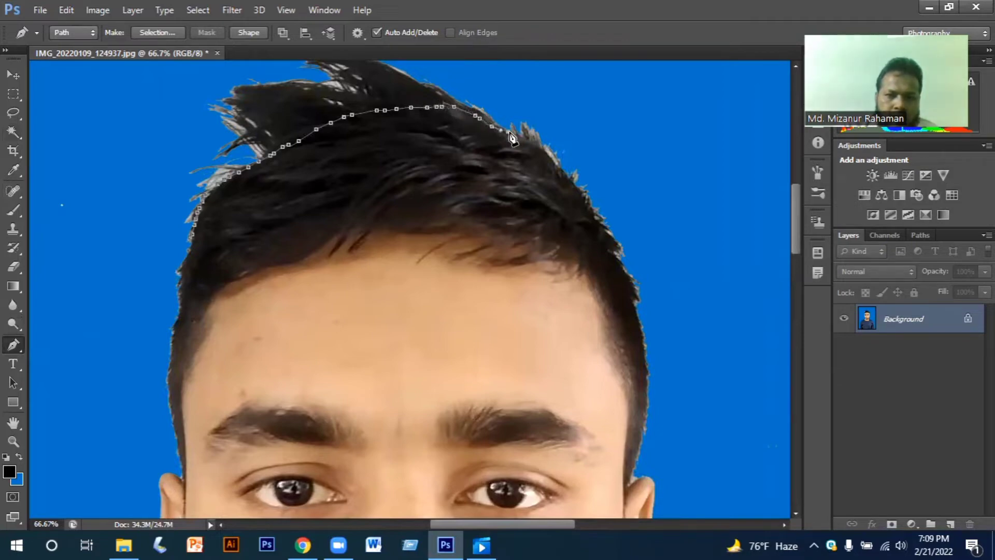
left_click(558, 162)
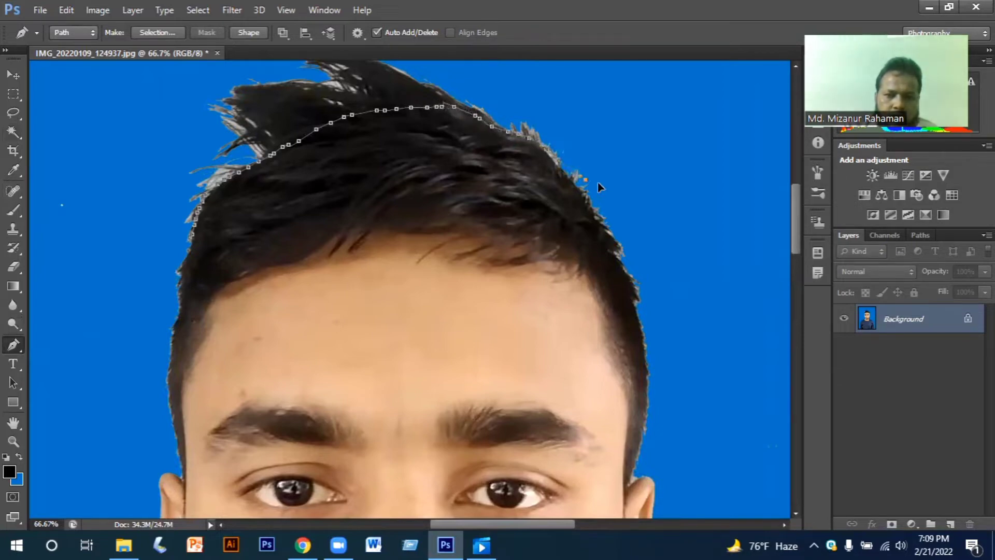
Step: Close the path through the blue area around the protruding hair and convert it to a selection
left_click(592, 112)
scroll(562, 132, "up", 2)
left_click_drag(375, 98, 302, 127)
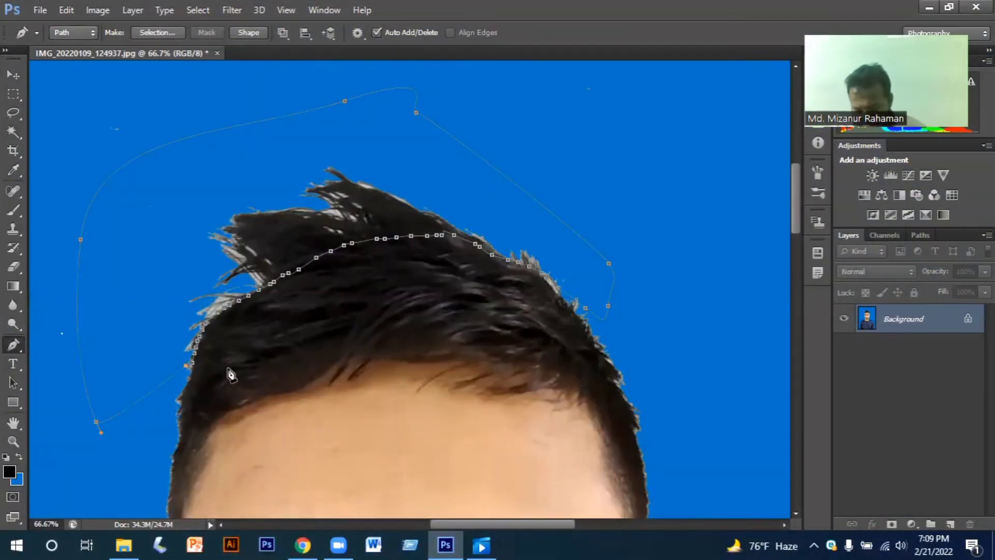
key("ctrl+Return")
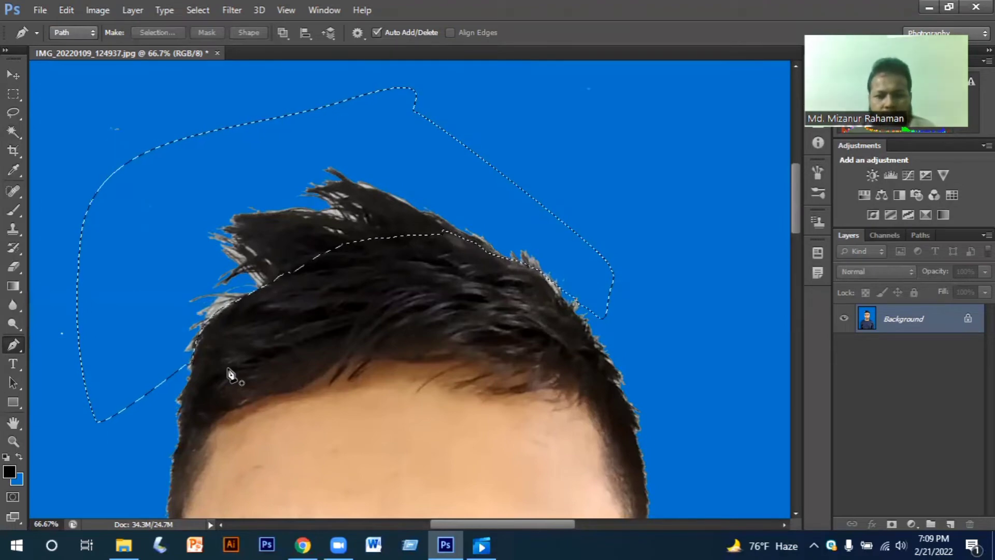
Step: Fill the selected stray hair with the Background Color and deselect
key("Delete")
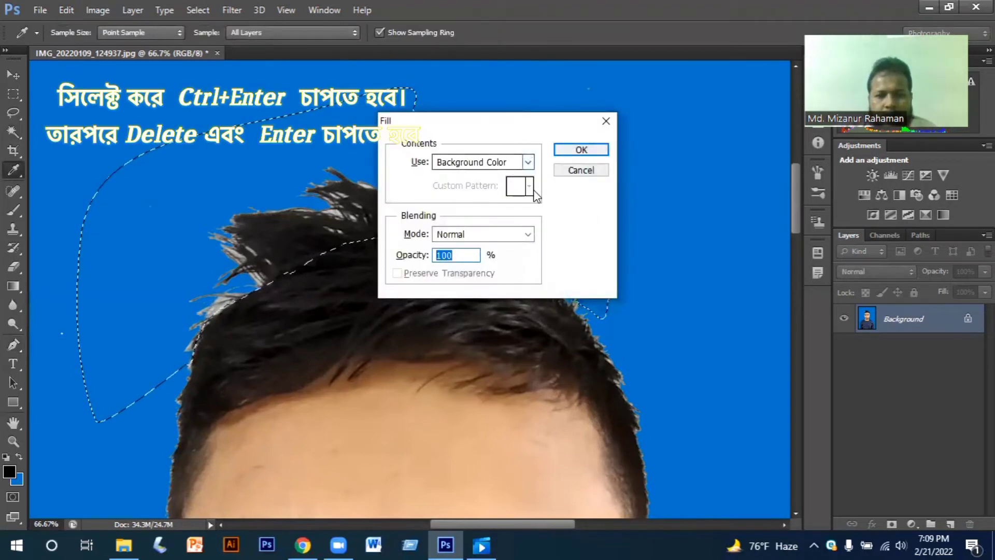
left_click(598, 150)
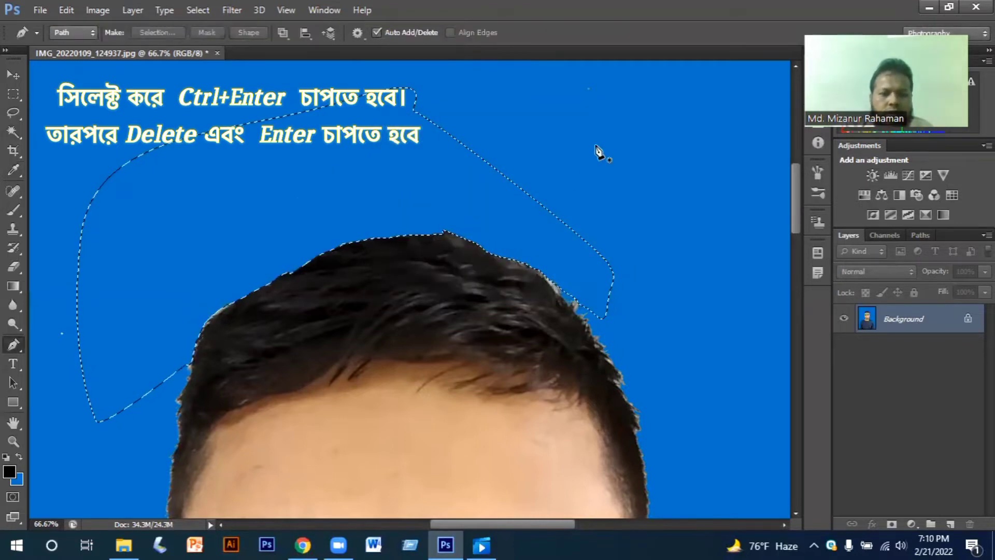
left_click(196, 10)
left_click(211, 40)
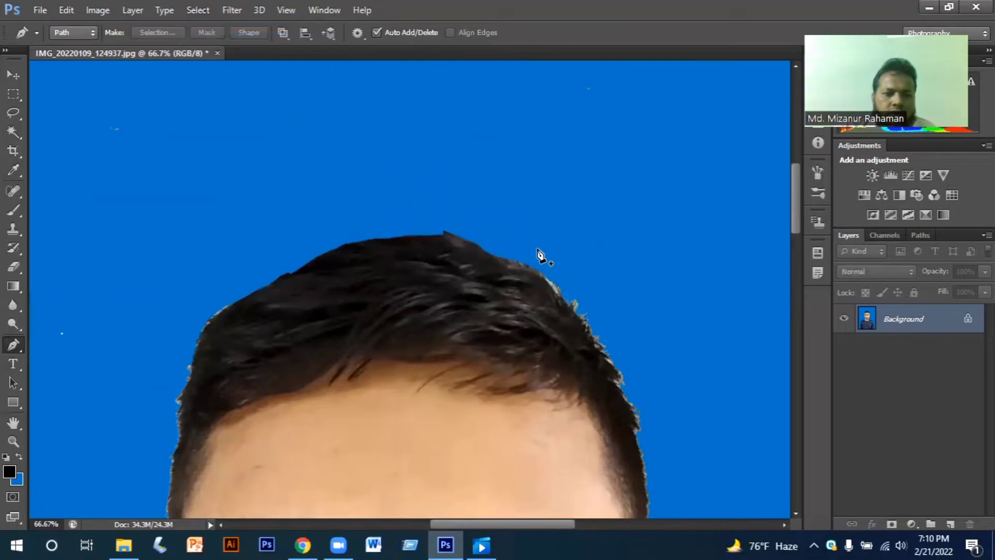
scroll(539, 233, "down", 1)
scroll(541, 248, "down", 6)
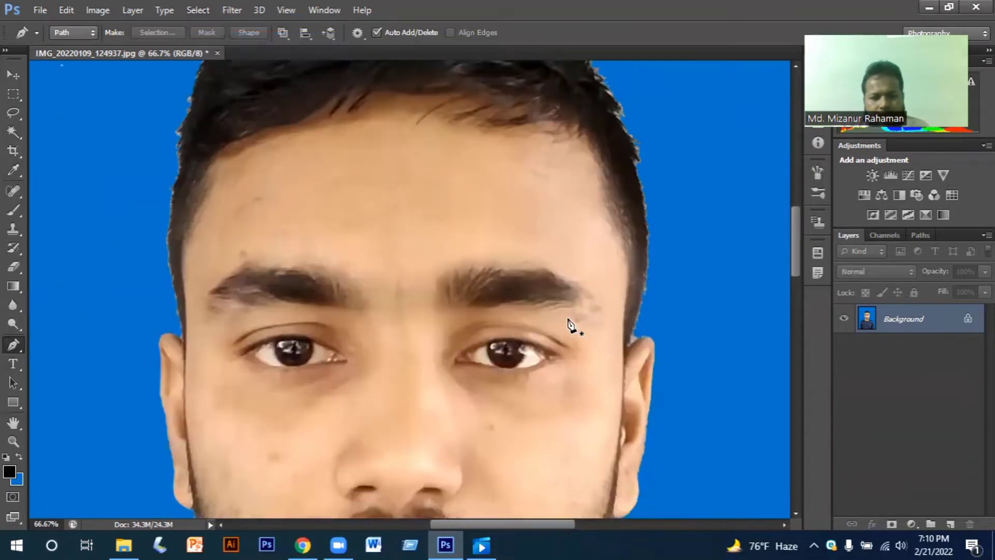
Step: Remove the spots on the left cheek and the mole beside the nose with the Spot Healing Brush in Content-Aware mode
scroll(566, 331, "down", 1)
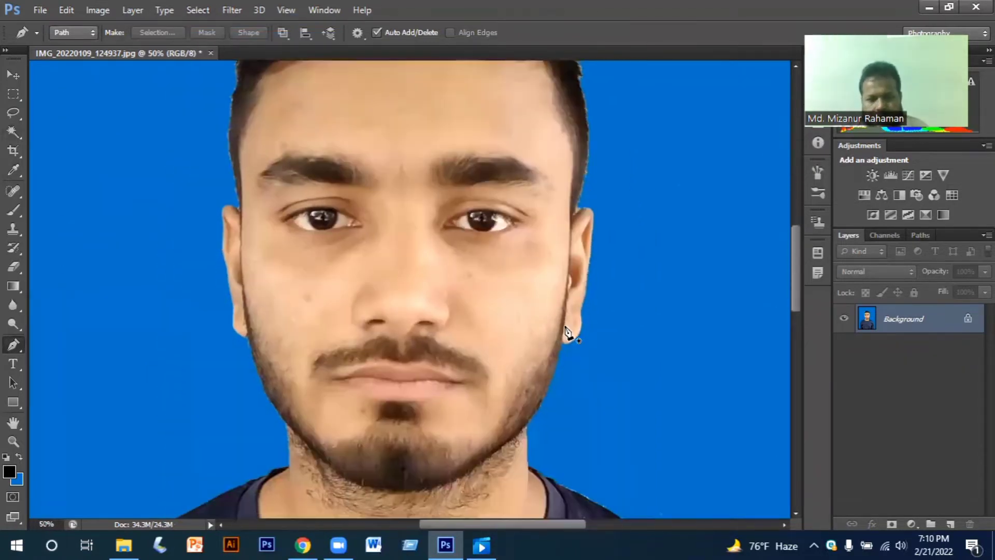
scroll(527, 334, "up", 1)
scroll(689, 324, "up", 2)
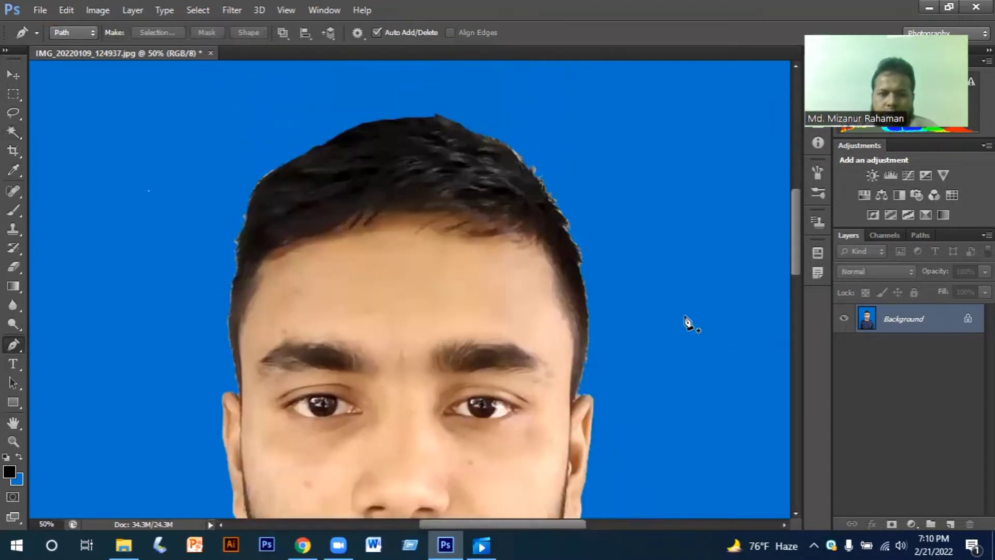
scroll(676, 300, "down", 4)
scroll(668, 300, "down", 1)
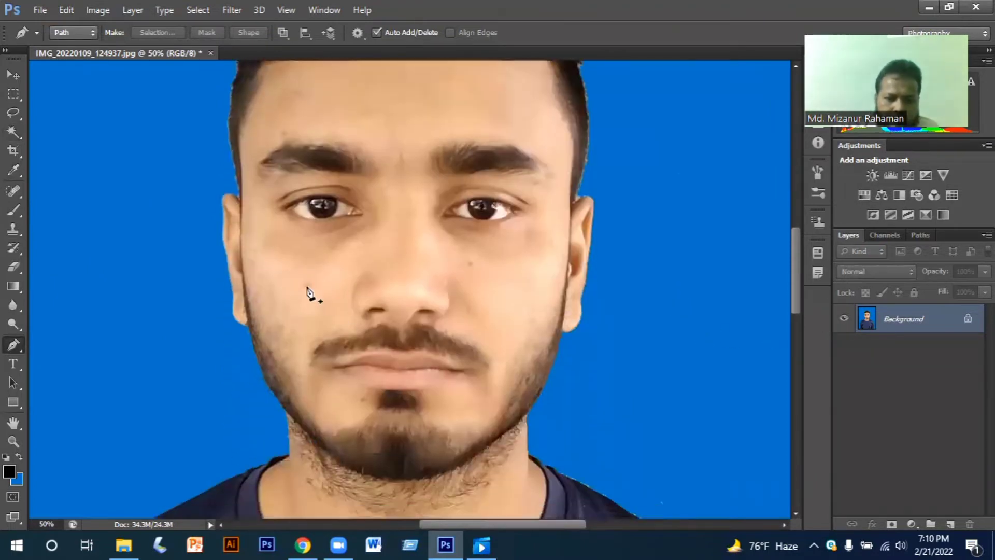
left_click(10, 192)
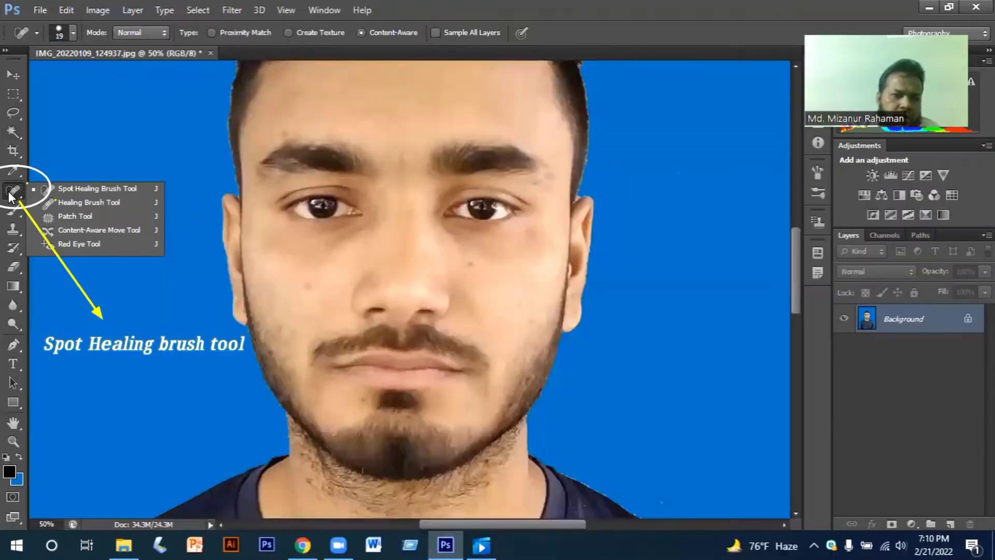
left_click(9, 192)
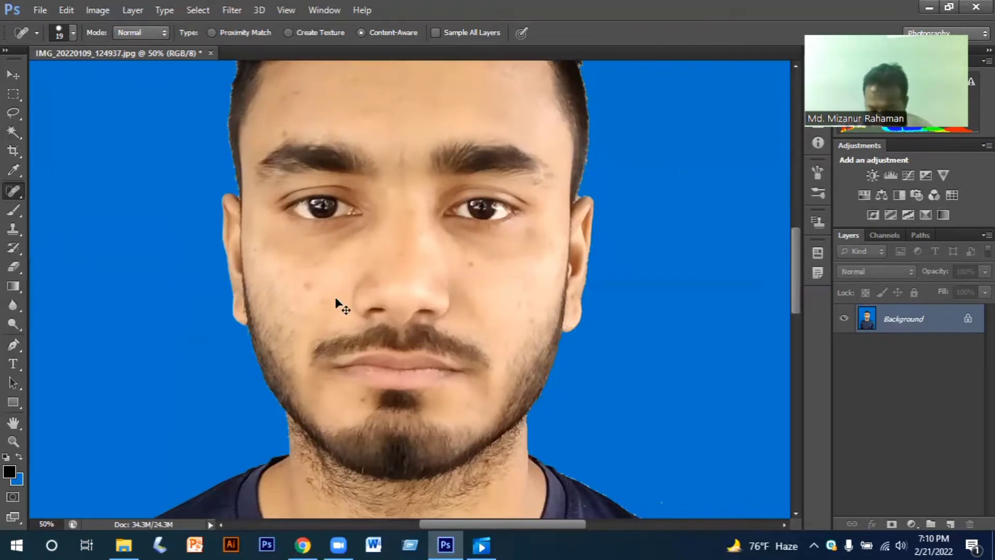
key("ctrl+plus")
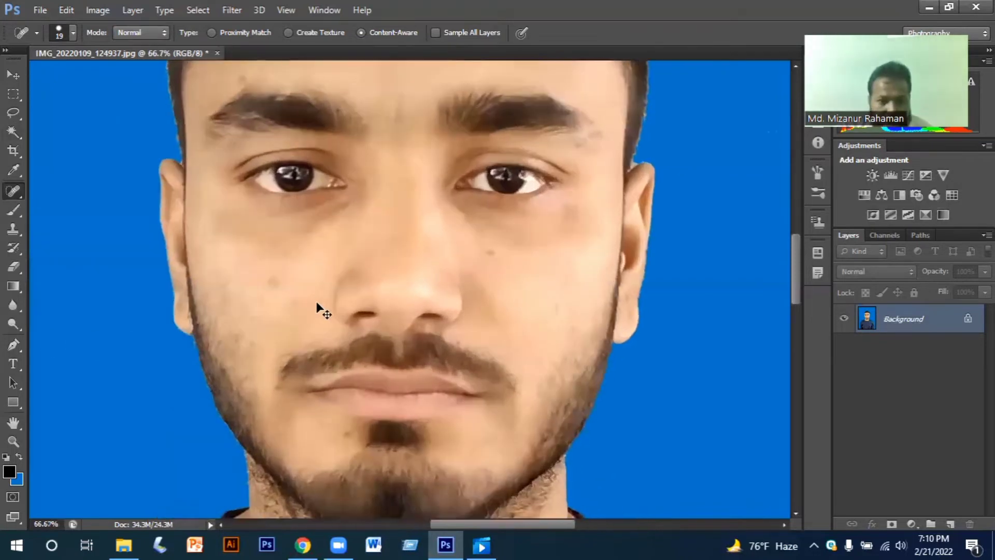
left_click(315, 263, "alt")
left_click(456, 213)
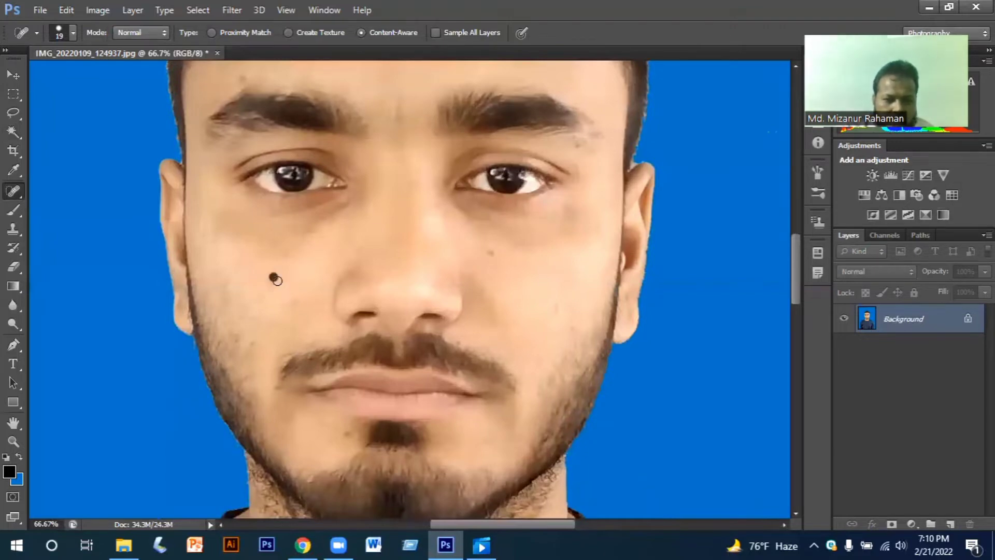
left_click(284, 292)
left_click_drag(291, 300, 273, 286)
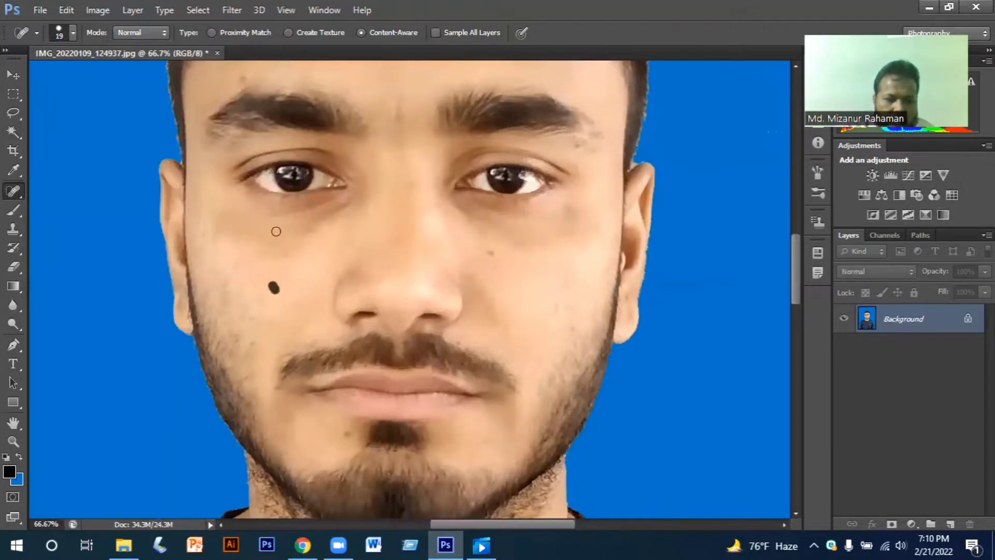
left_click_drag(276, 232, 286, 248)
left_click(311, 227)
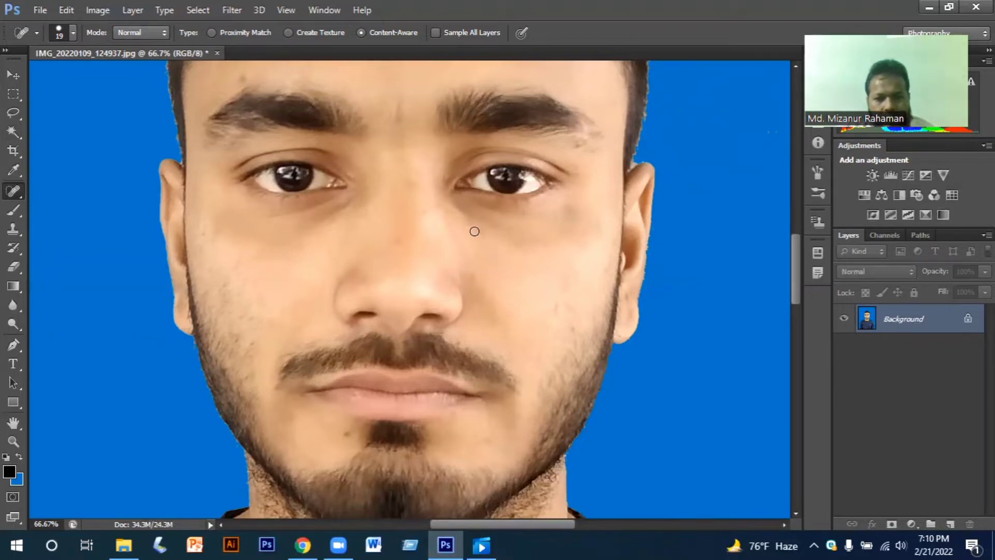
Step: Heal the blemishes and uneven skin below the eye on the right side of the photo
left_click(510, 237)
left_click(525, 238)
left_click(549, 228)
left_click(584, 216)
left_click_drag(561, 214, 567, 239)
Step: Heal the small marks across the forehead and above the left eyebrow
scroll(522, 290, "up", 3)
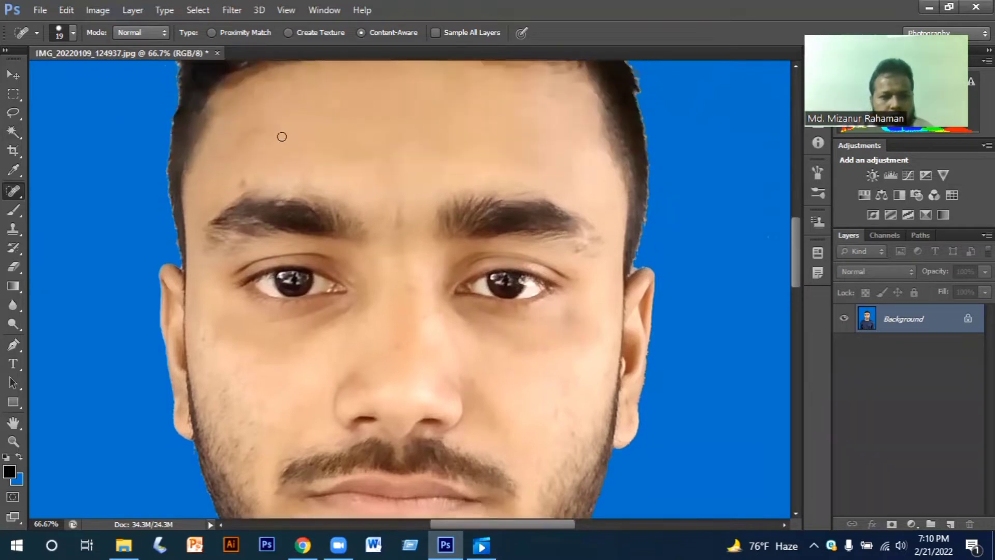
left_click_drag(263, 128, 234, 148)
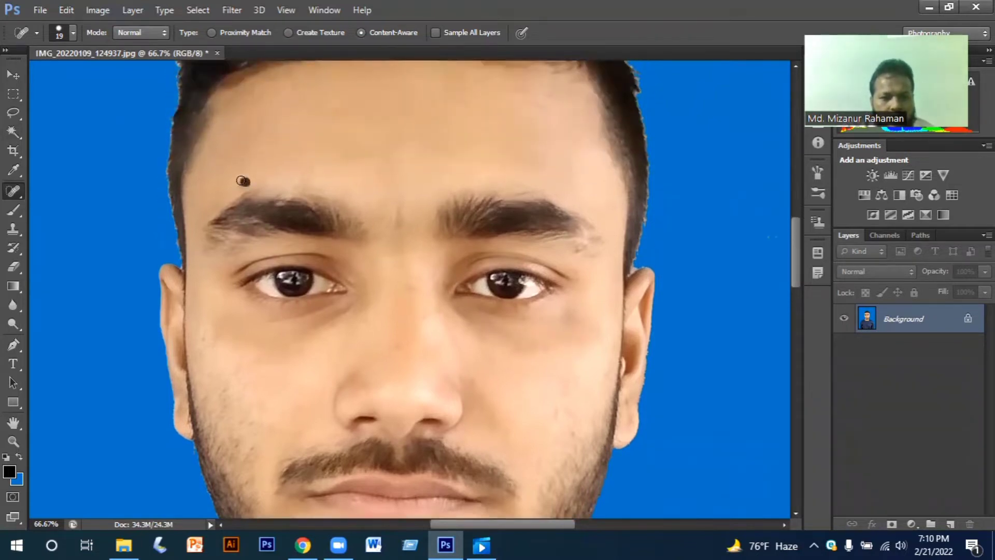
left_click_drag(396, 136, 355, 149)
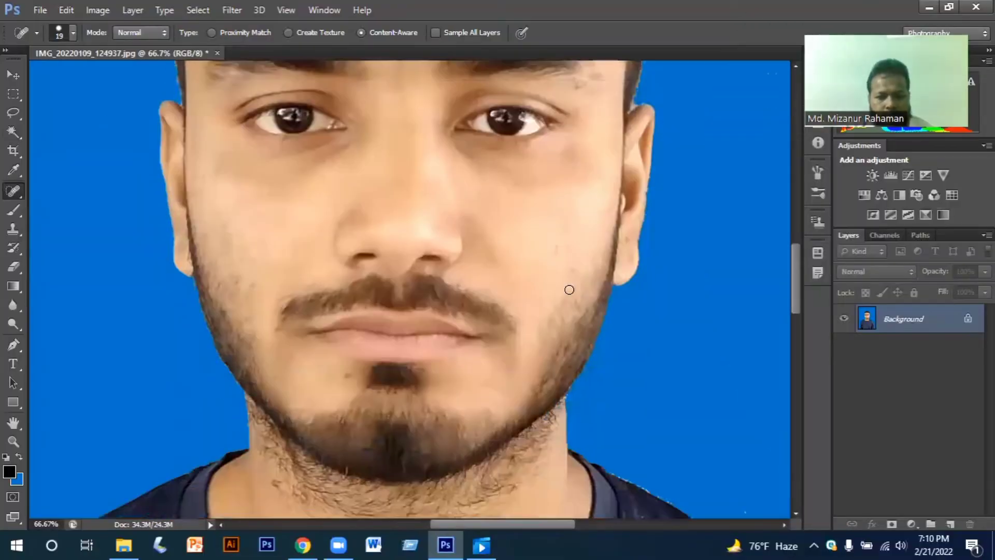
Step: Set up a soft round Brush with 0% hardness and 9% opacity, using a light skin tone as foreground colour
scroll(569, 289, "down", 5)
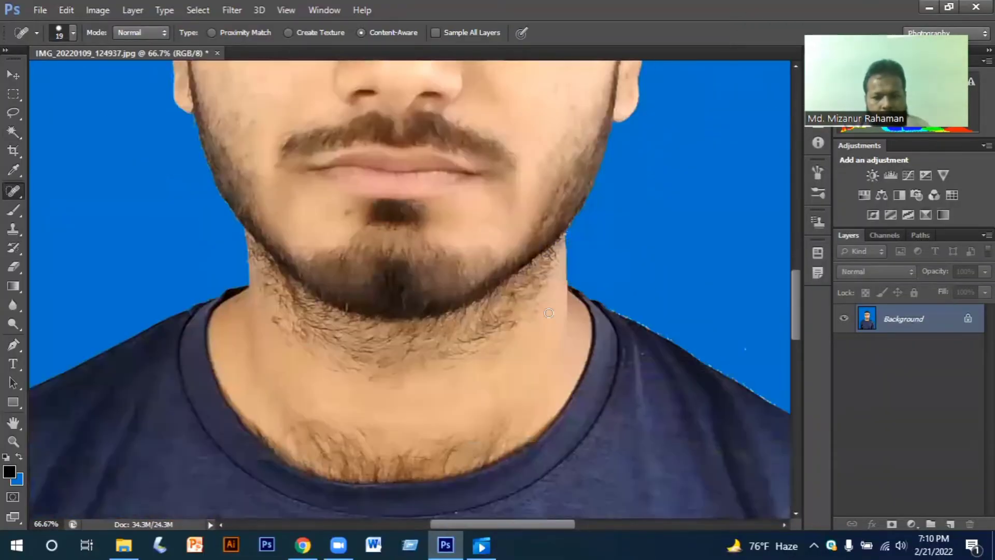
scroll(499, 301, "up", 6)
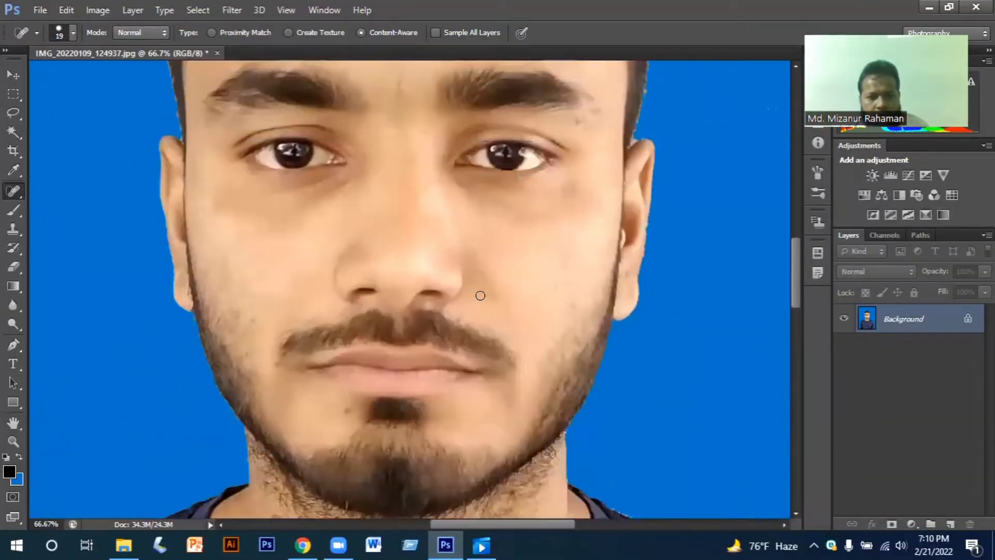
scroll(475, 279, "up", 2)
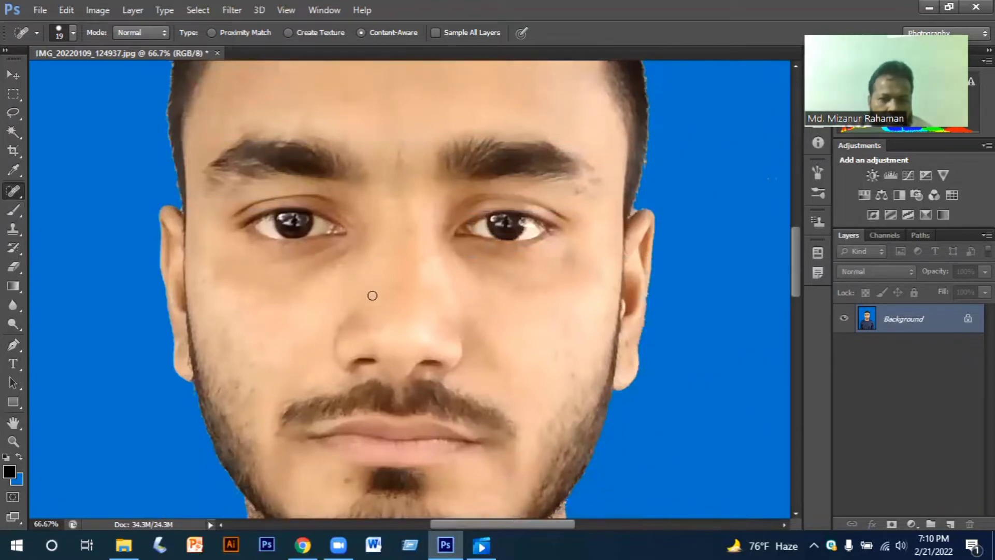
left_click(17, 208)
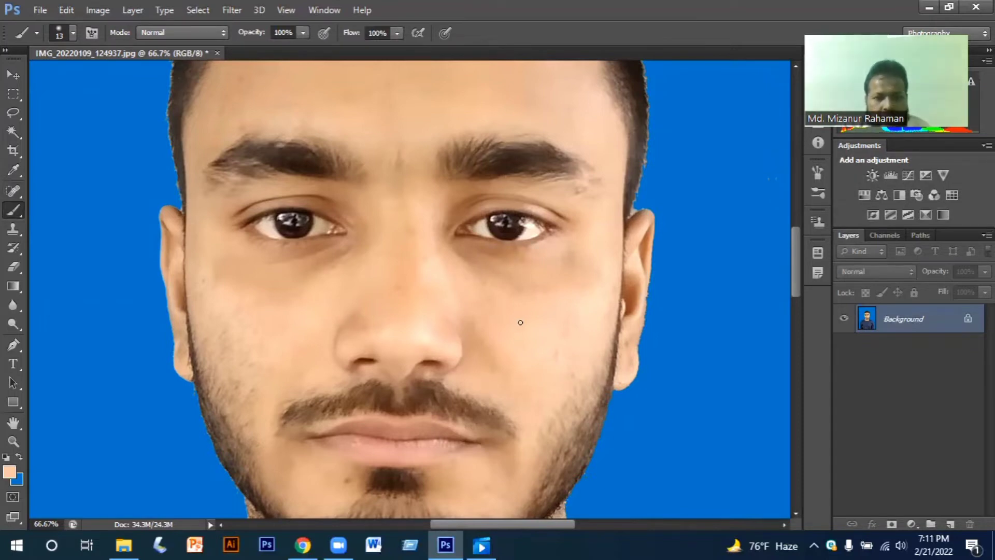
scroll(520, 322, "up", 1)
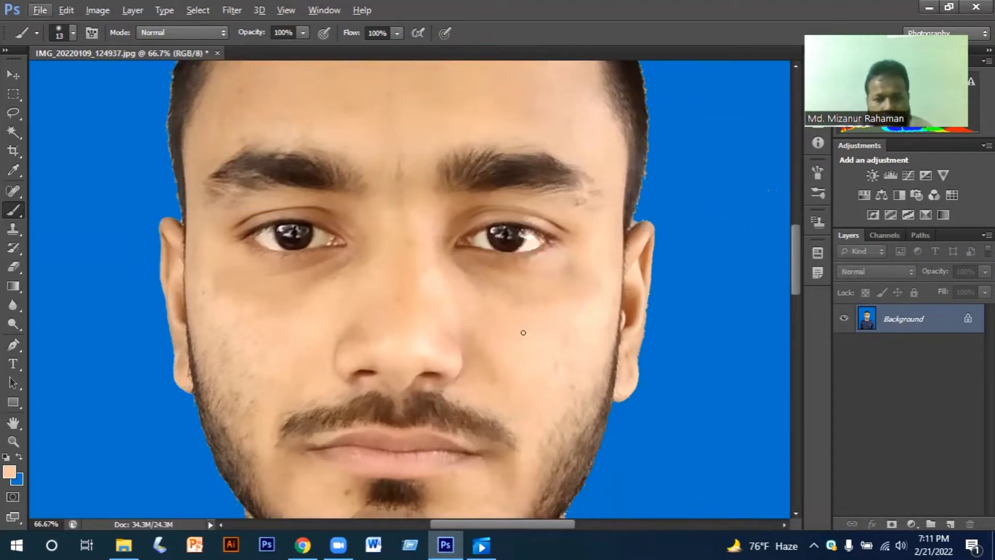
left_click(71, 31)
left_click(30, 146)
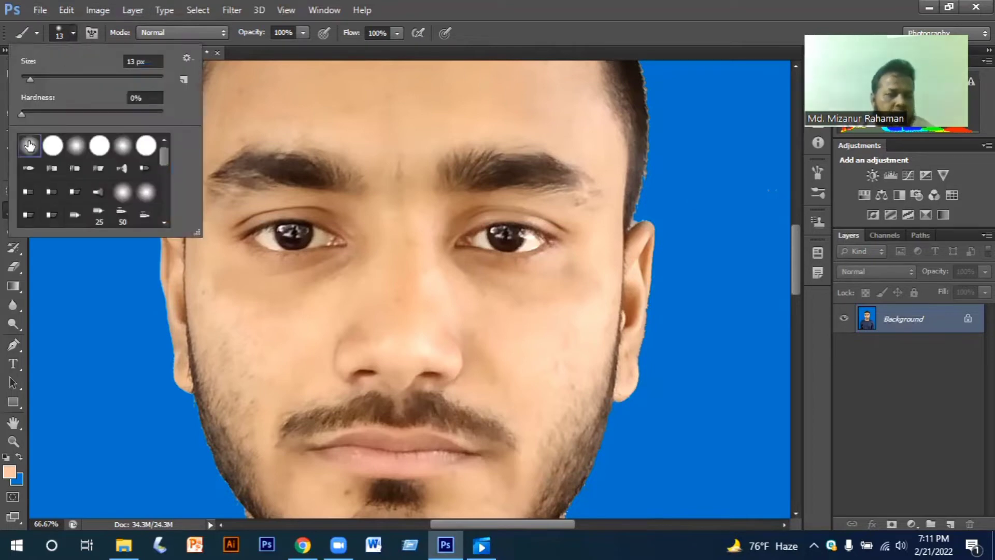
left_click(303, 33)
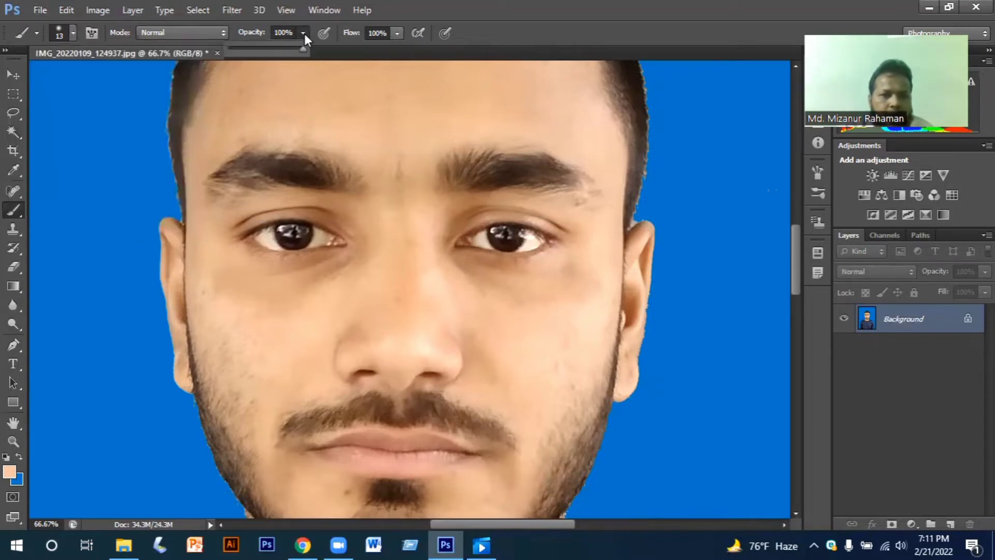
left_click(235, 47)
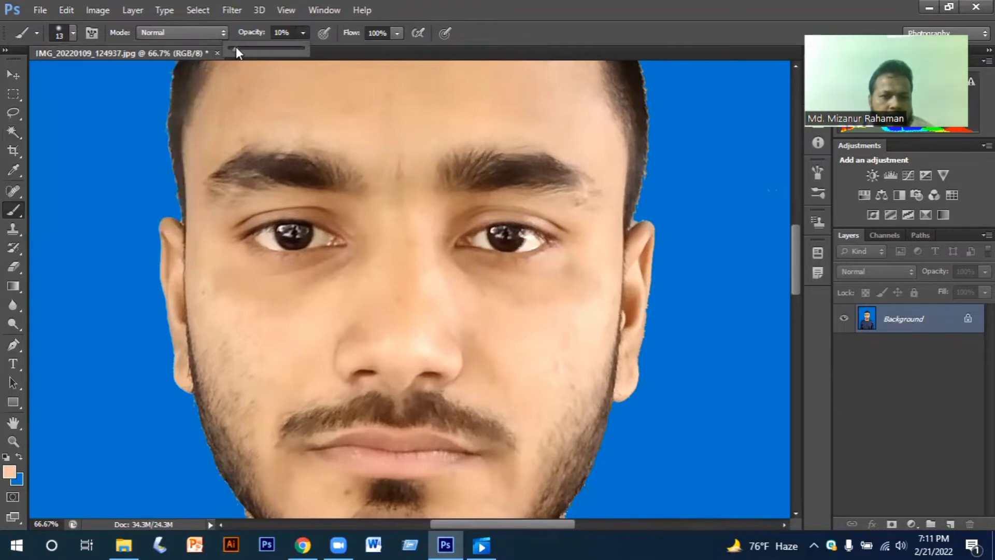
left_click_drag(235, 47, 234, 46)
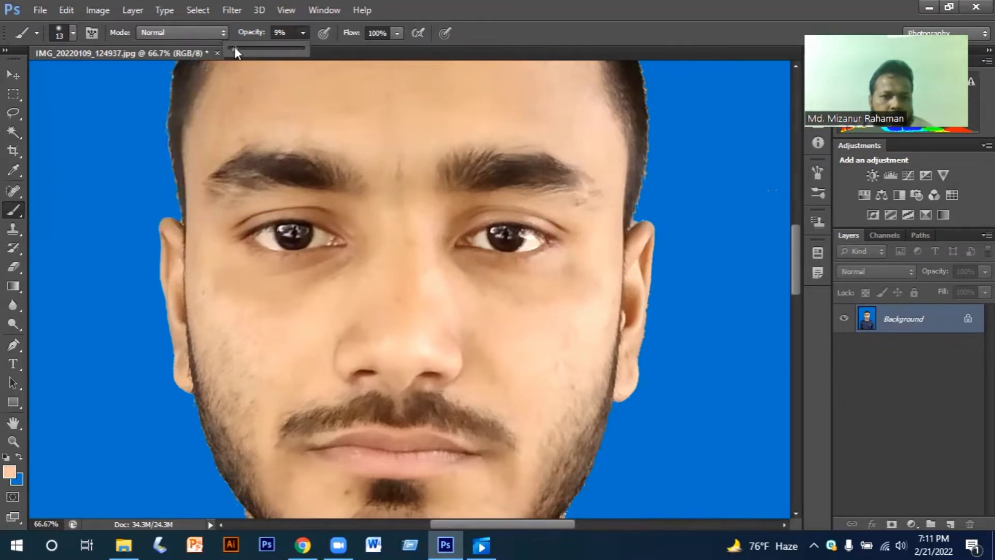
Step: Enlarge the brush to 100 px and softly paint the skin tone over the cheeks and lower face
left_click(299, 302)
key("bracketright")
key("bracketright")
key("bracketright")
key("bracketright")
key("bracketright")
key("bracketright")
key("bracketright")
key("bracketright")
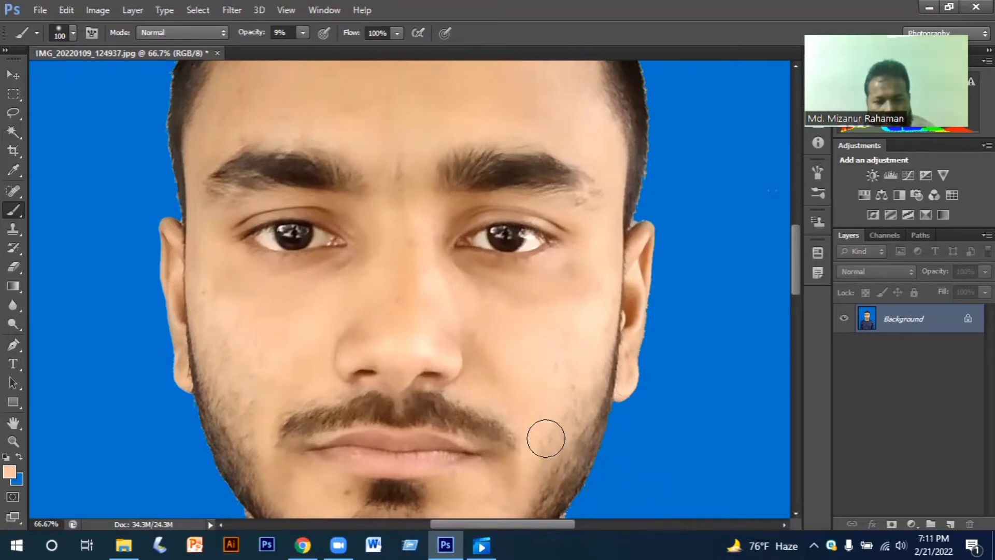
scroll(541, 435, "down", 5)
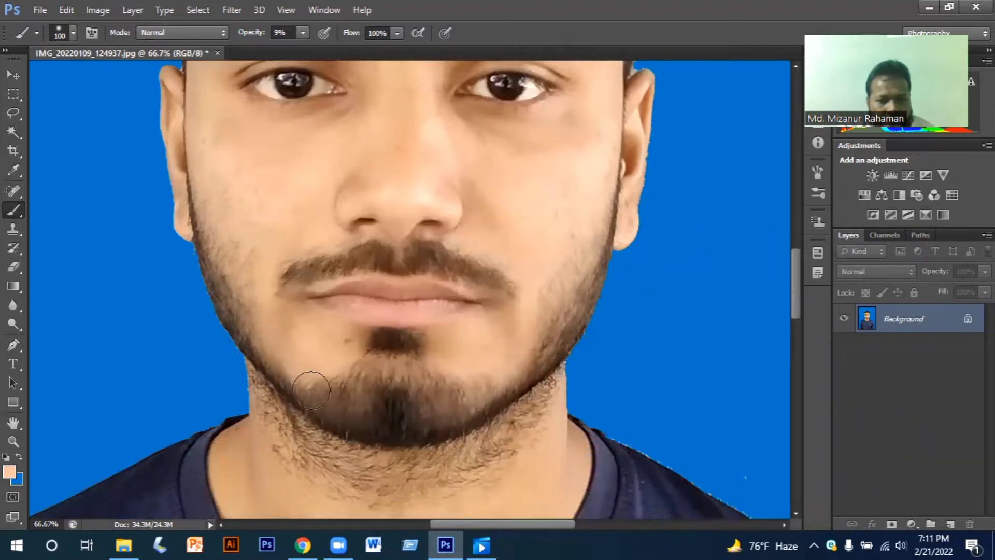
Step: Enlarge the brush to 200 px and even out the forehead with the skin tone
scroll(394, 356, "up", 5)
scroll(394, 356, "up", 3)
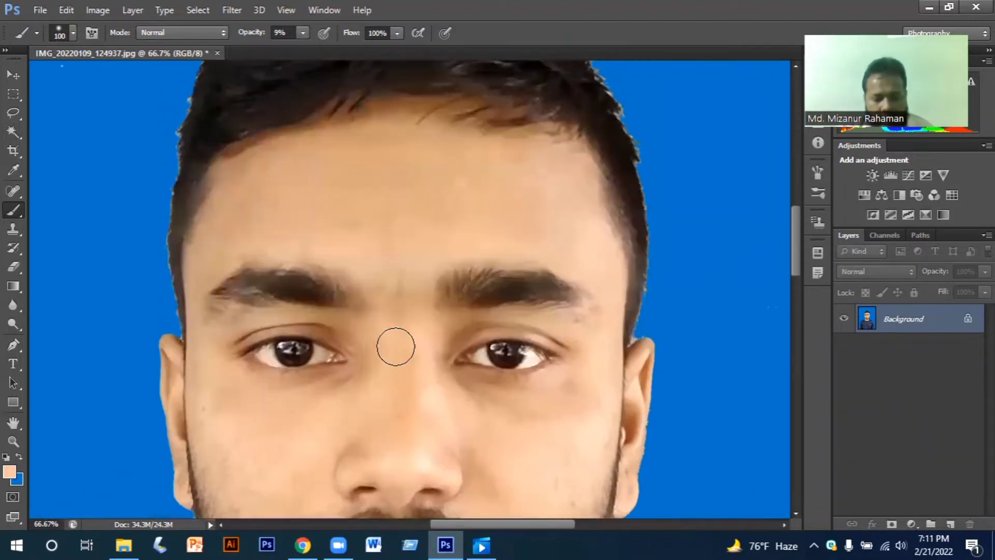
key("bracketright")
key("bracketright")
key("bracketright")
key("bracketright")
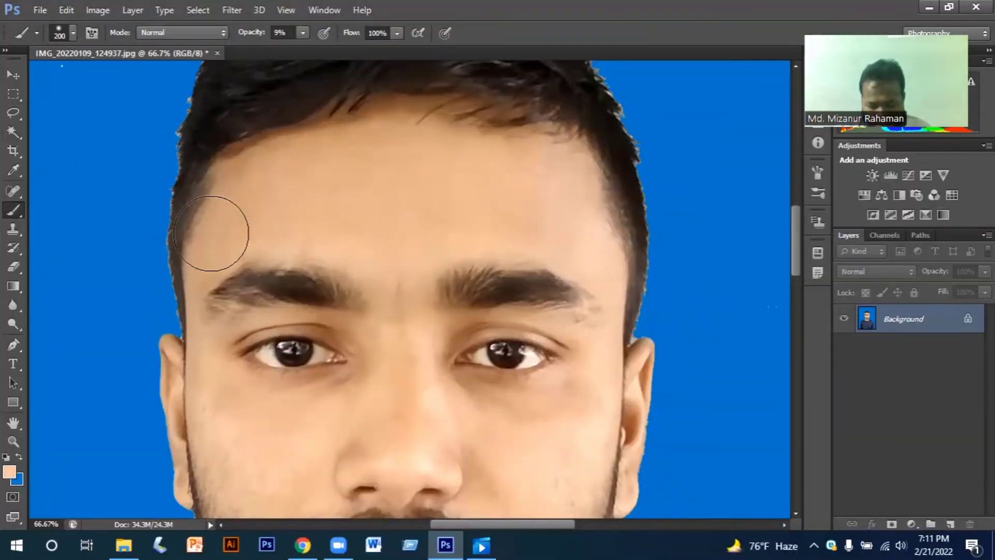
Step: Reduce the brush to 90 px and blend the skin tone over the temple, cheeks and mouth area
key("bracketleft")
key("bracketleft")
key("bracketleft")
key("bracketleft")
key("bracketleft")
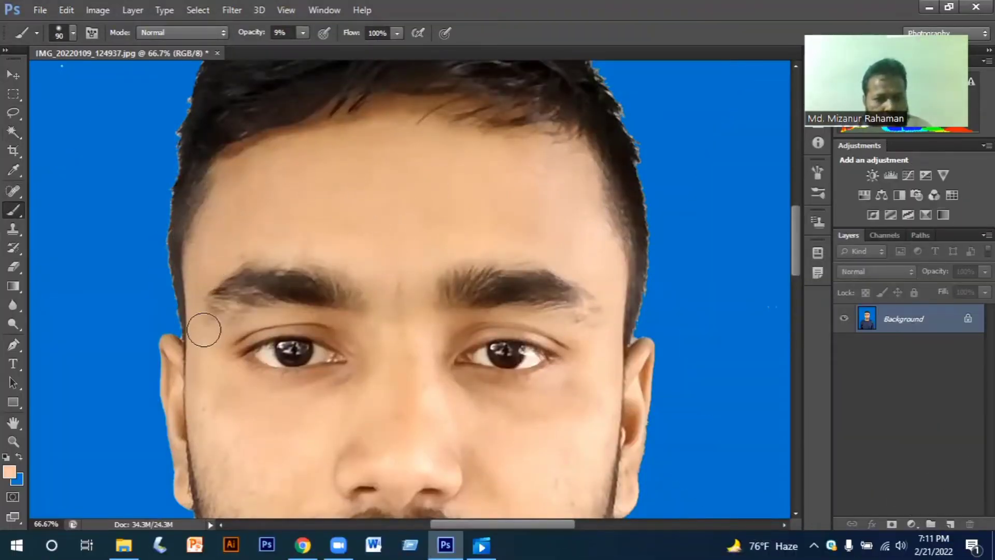
scroll(213, 404, "down", 5)
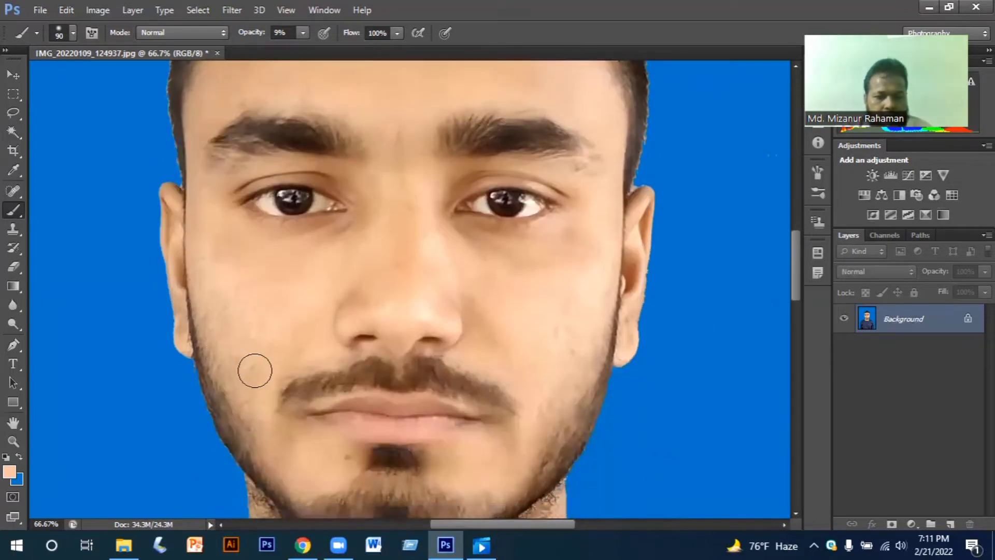
scroll(262, 369, "up", 2)
scroll(269, 371, "down", 5)
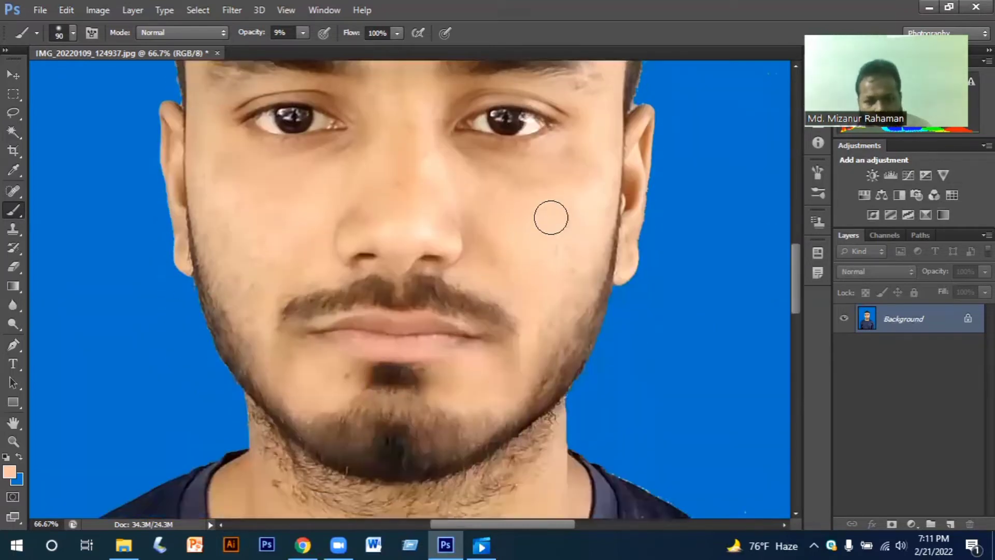
Step: Heal the remaining spots and stray beard hairs on the right cheek with the Spot Healing Brush, suppressing its sampling notice
left_click(14, 191)
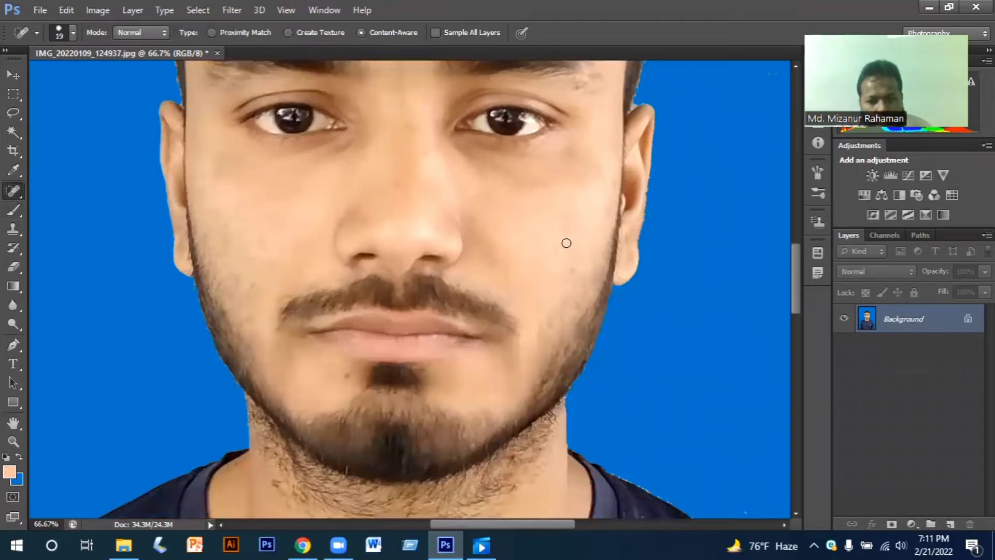
left_click(548, 227, "alt")
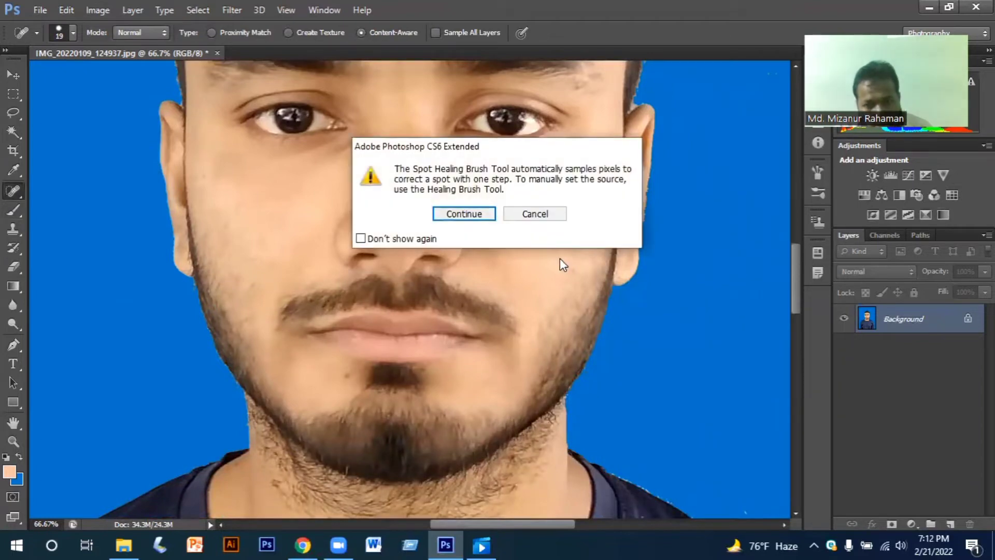
left_click(361, 239)
left_click(463, 214)
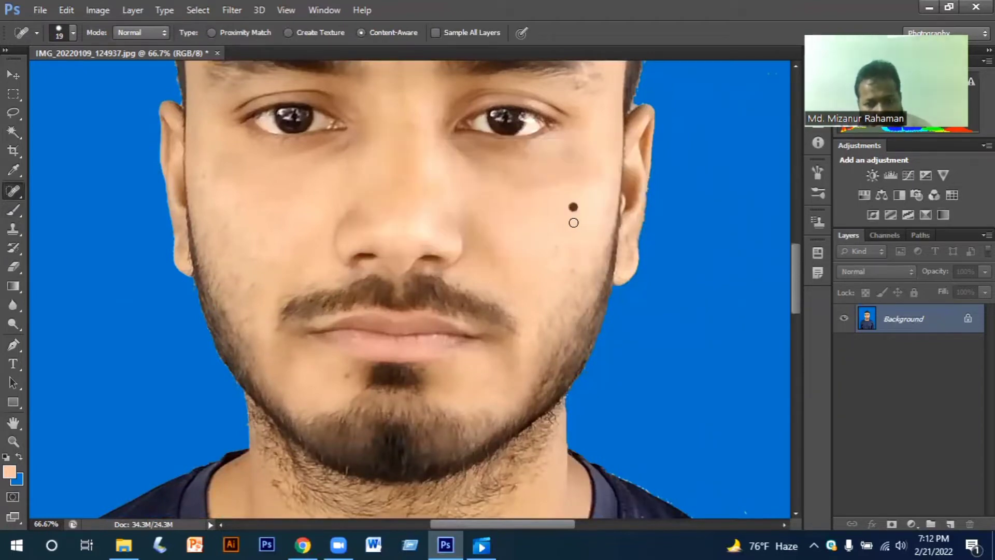
left_click_drag(573, 223, 557, 287)
left_click(569, 275)
left_click(556, 252)
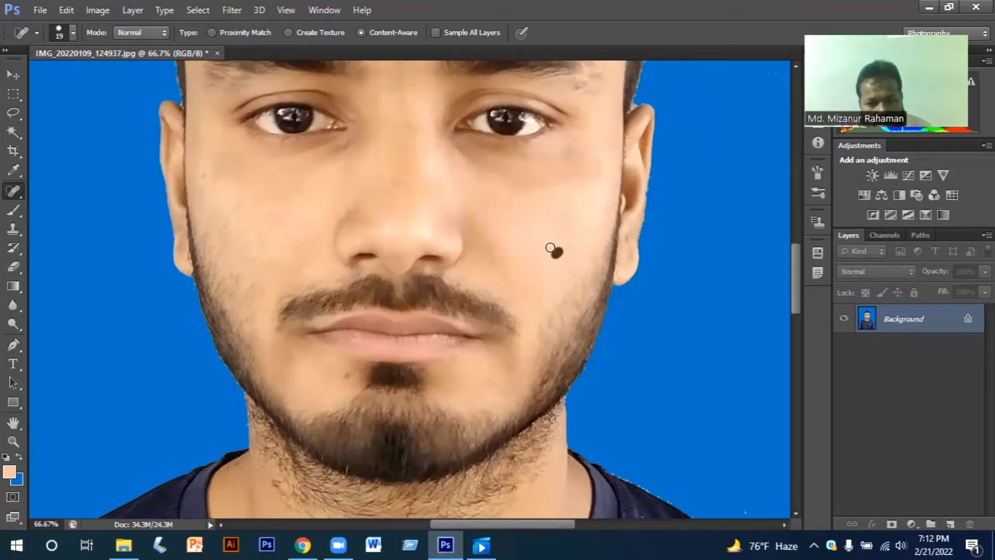
left_click(572, 246)
left_click_drag(579, 236, 573, 255)
mouse_move(552, 290)
left_mouse_down()
mouse_move(549, 318)
mouse_move(567, 273)
mouse_move(568, 298)
left_mouse_up()
left_click(560, 282)
left_click(571, 275)
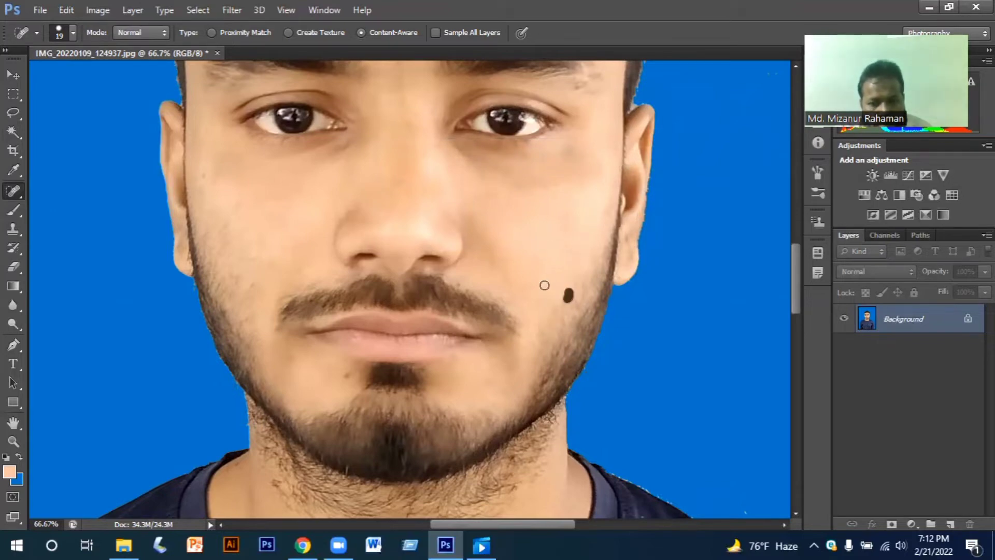
Step: Heal the remaining spots and stray beard hairs on the left cheek, up to below the eye
left_click_drag(241, 233, 253, 284)
left_click(246, 269)
left_click(230, 242)
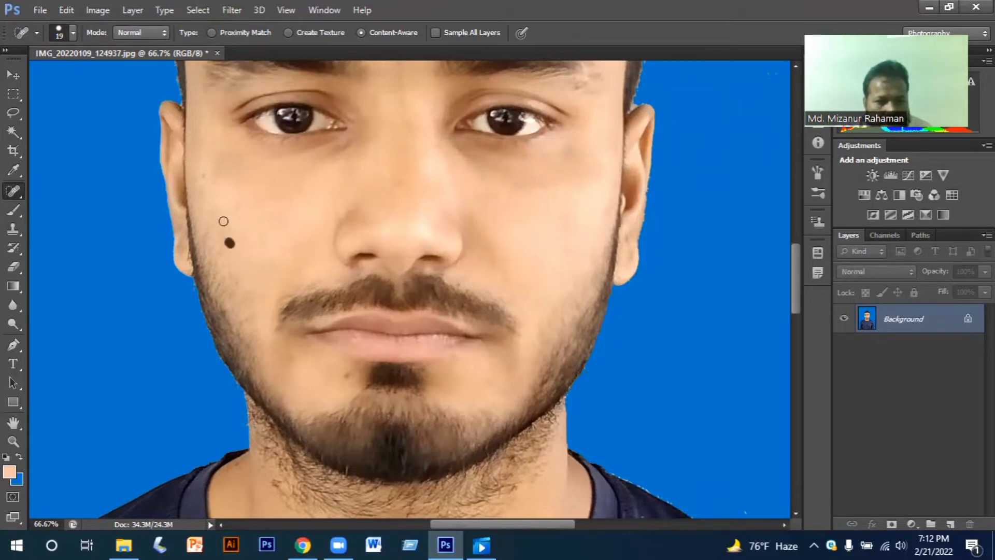
left_click_drag(231, 251, 243, 232)
left_click(250, 218)
left_click(202, 180)
left_click_drag(215, 177, 221, 187)
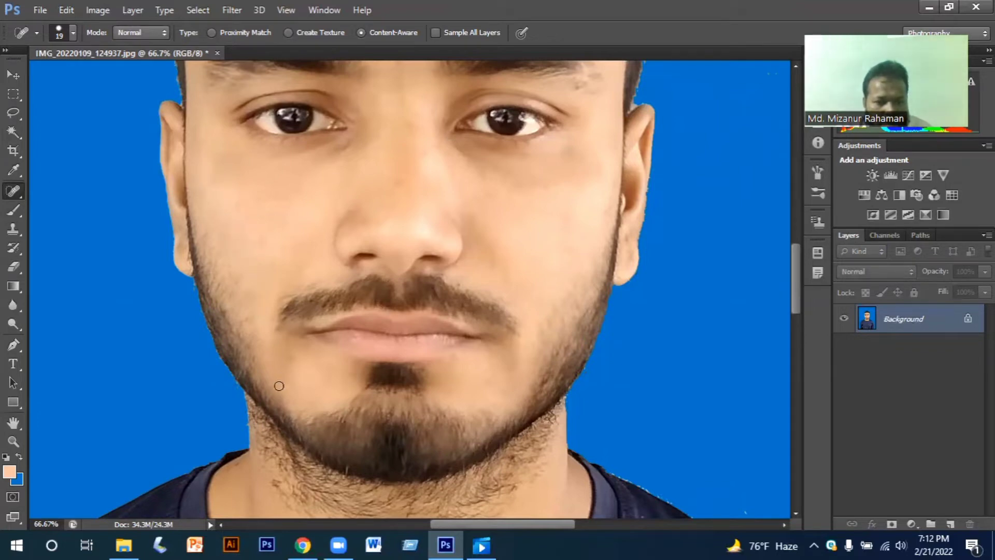
Step: Heal the remaining marks on the lower cheek, between the eyebrows and at the upper forehead near the hairline
left_click(291, 368)
scroll(310, 389, "up", 5)
scroll(317, 395, "up", 1)
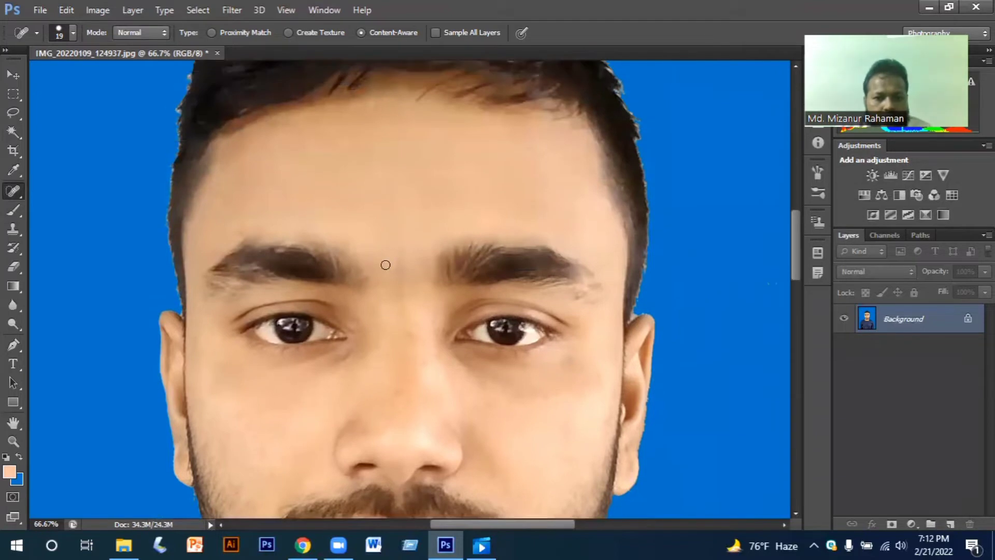
left_click_drag(399, 252, 400, 275)
left_click_drag(254, 174, 241, 196)
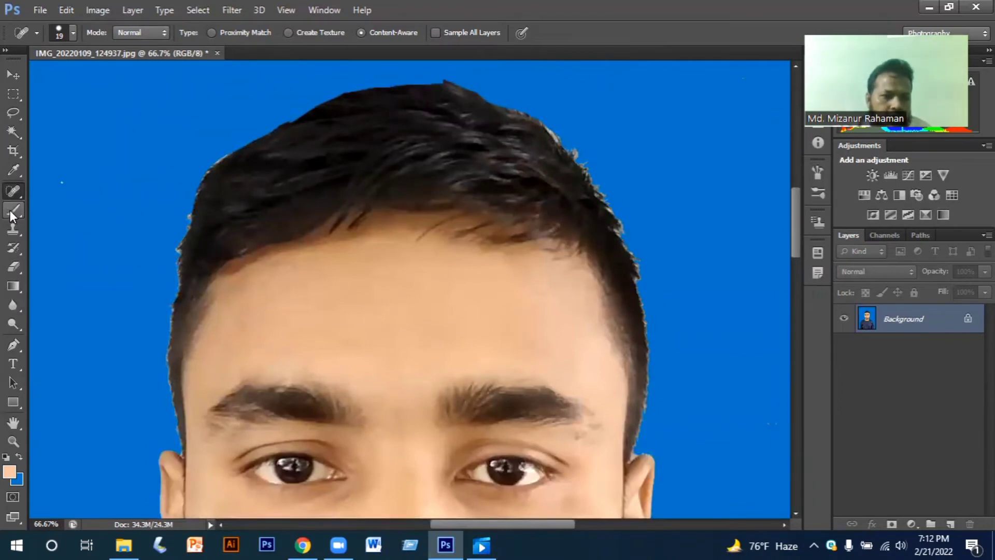
Step: Set the foreground colour to black, leaving the blue background colour as it is
left_click(19, 482)
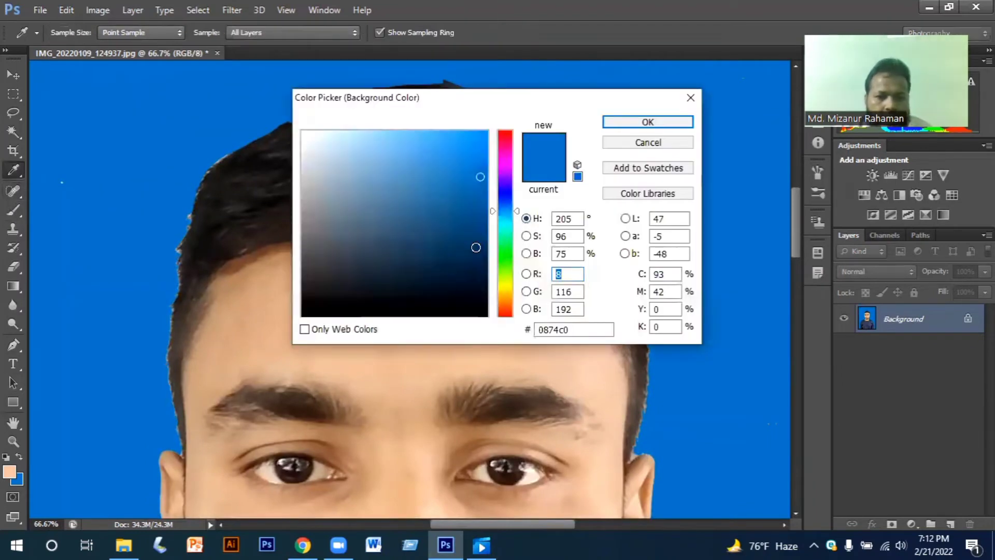
left_click(654, 144)
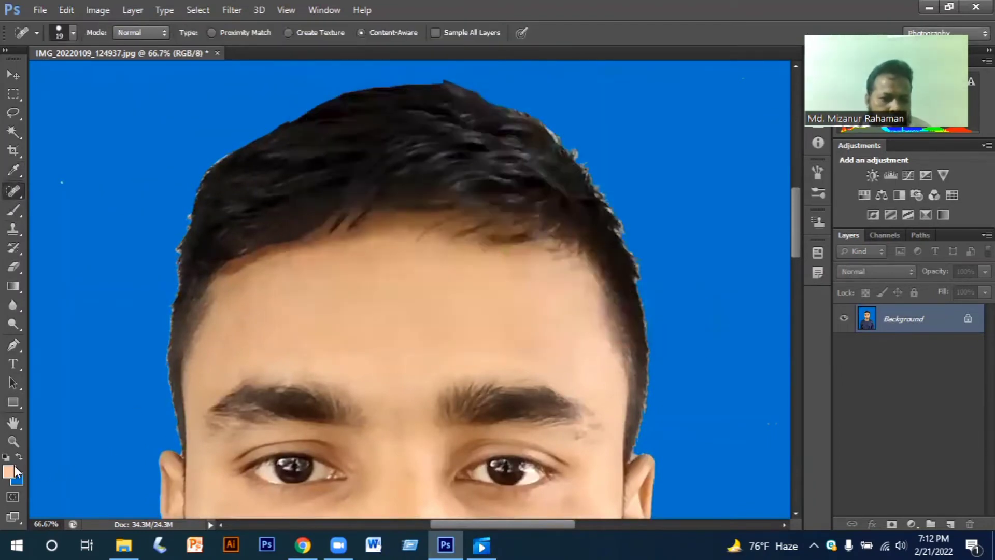
left_click(14, 478)
left_click_drag(427, 276, 296, 316)
left_click(646, 122)
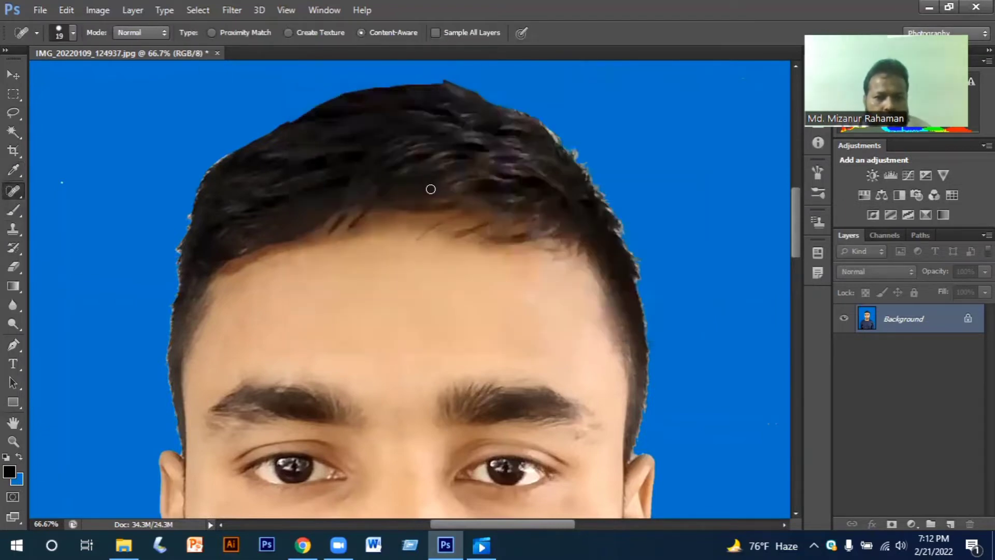
Step: Try to darken the hair with the Spot Healing Brush at 125 px and check its brush options
key("bracketright")
key("bracketright")
key("bracketright")
key("bracketright")
key("bracketright")
key("bracketright")
key("bracketright")
key("bracketright")
key("bracketright")
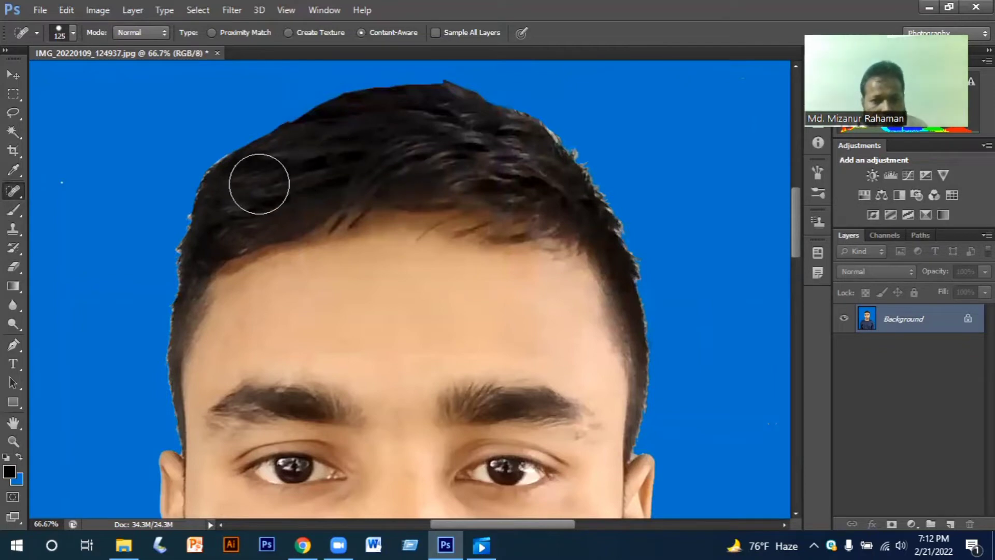
left_click_drag(244, 208, 451, 134)
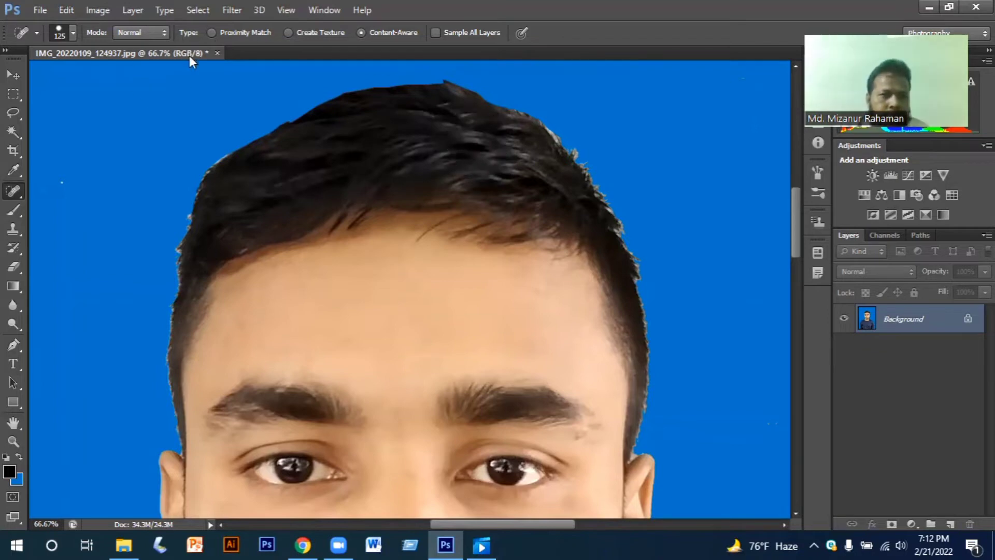
left_click(74, 31)
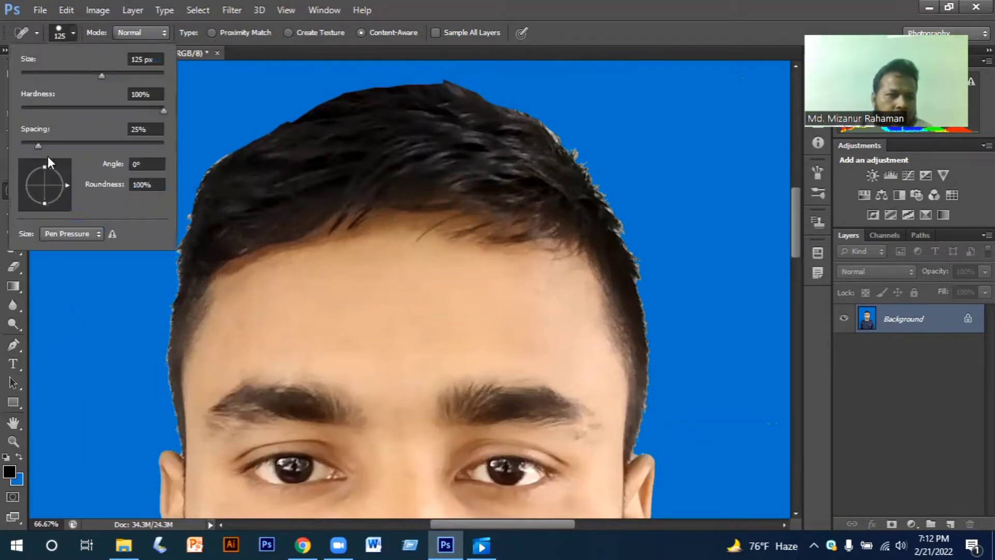
left_click(79, 31)
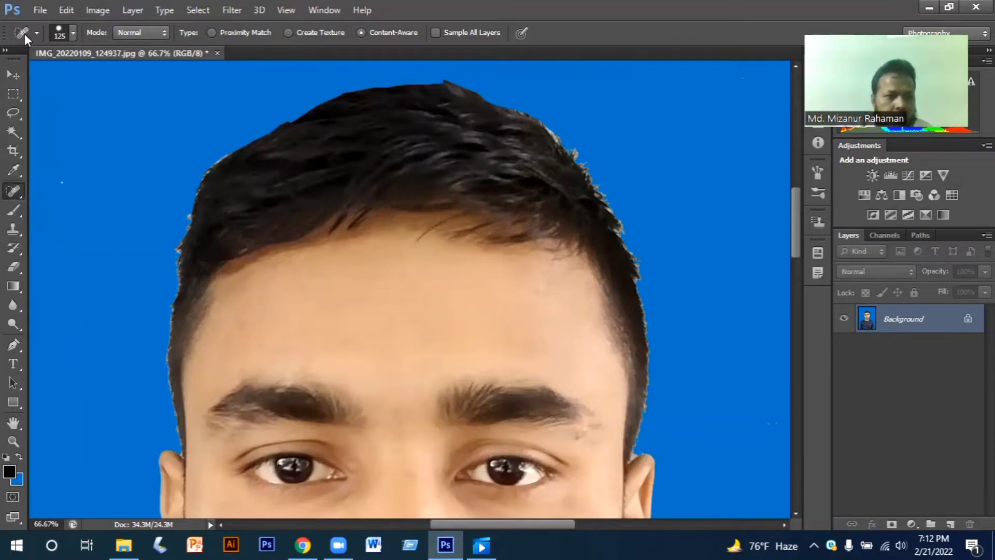
Step: Darken the hair in black with the Brush tool at 200 px and 9% opacity
left_click(12, 211)
left_click(72, 32)
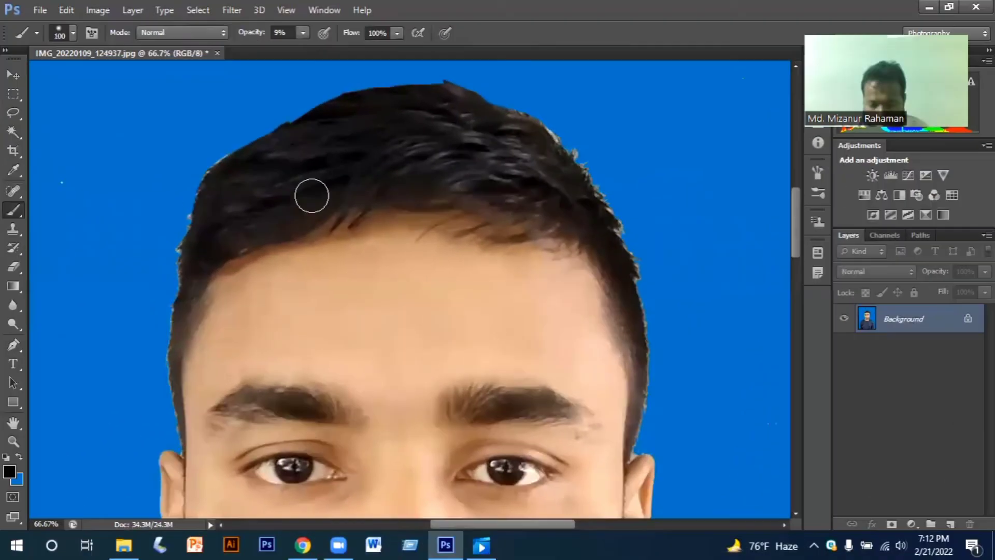
key("bracketright")
key("bracketright")
key("bracketright")
key("bracketright")
key("bracketright")
key("bracketright")
key("bracketright")
key("bracketright")
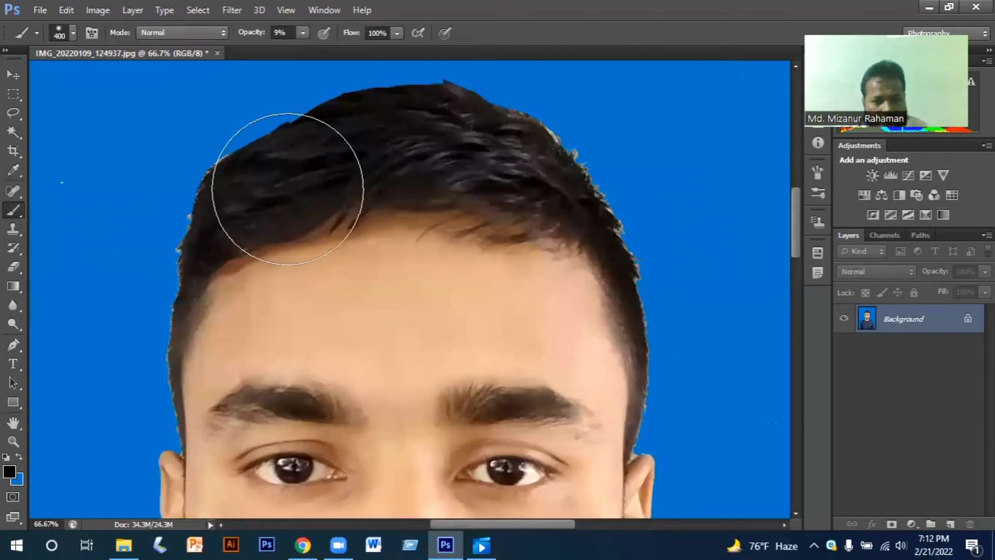
key("bracketleft")
key("bracketleft")
key("bracketleft")
key("bracketleft")
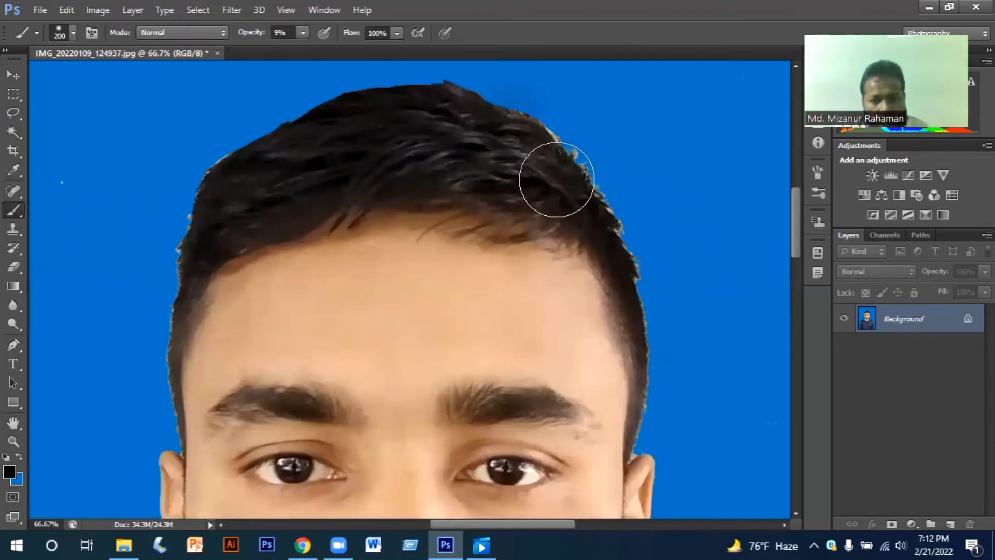
mouse_move(637, 269)
left_mouse_down()
mouse_move(668, 335)
mouse_move(586, 181)
mouse_move(285, 162)
mouse_move(611, 145)
mouse_move(258, 202)
left_mouse_up()
Step: Reduce the brush to 70 px and darken the hair along its outer edge
key("bracketleft")
key("bracketleft")
key("bracketleft")
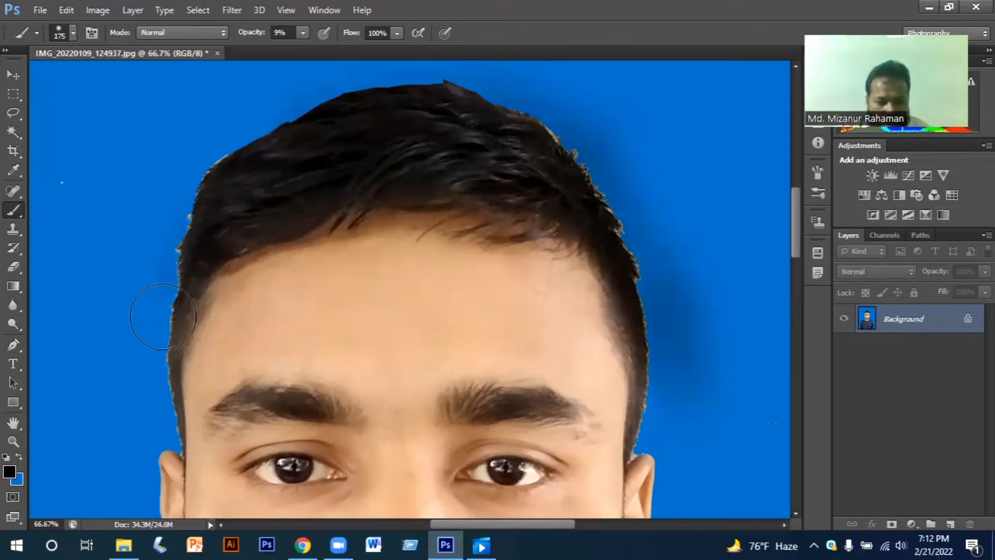
key("bracketleft")
key("bracketleft")
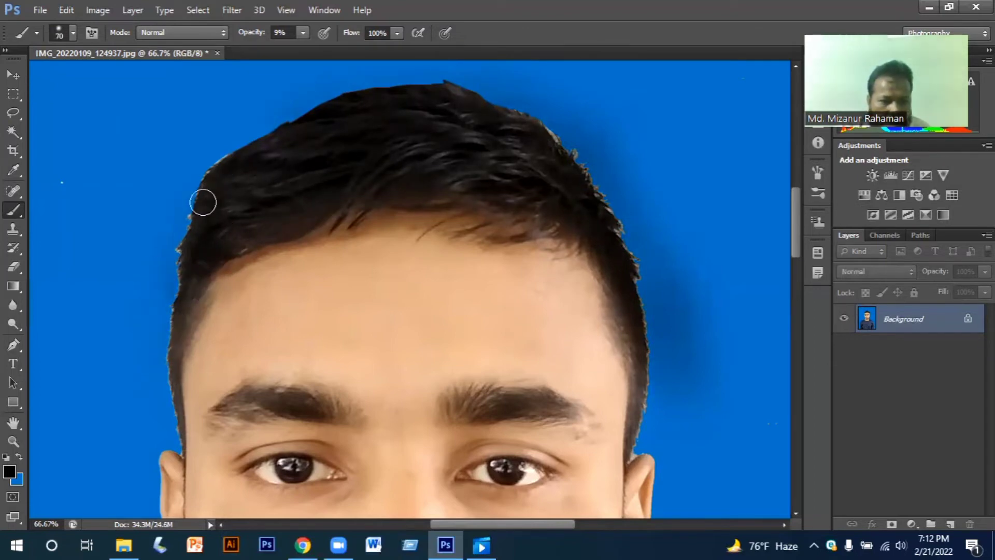
mouse_move(215, 155)
left_mouse_down()
mouse_move(342, 111)
mouse_move(232, 161)
mouse_move(318, 131)
mouse_move(468, 138)
mouse_move(513, 112)
mouse_move(598, 203)
mouse_move(550, 119)
mouse_move(604, 194)
left_mouse_up()
Step: Select the whole backdrop, including the dark smudges around the hair, with the Magic Wand, refill it with solid blue and deselect
scroll(348, 147, "up", 3)
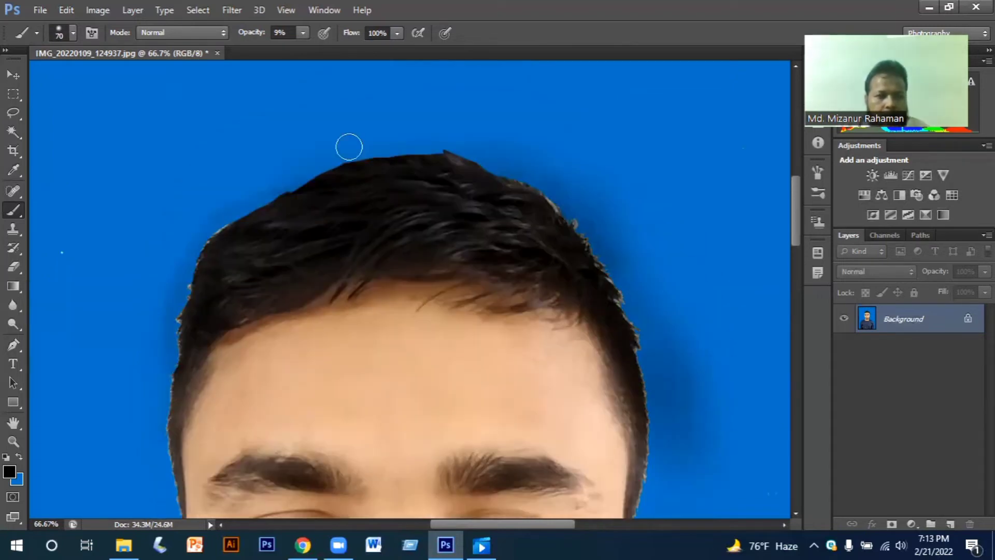
left_click(13, 132)
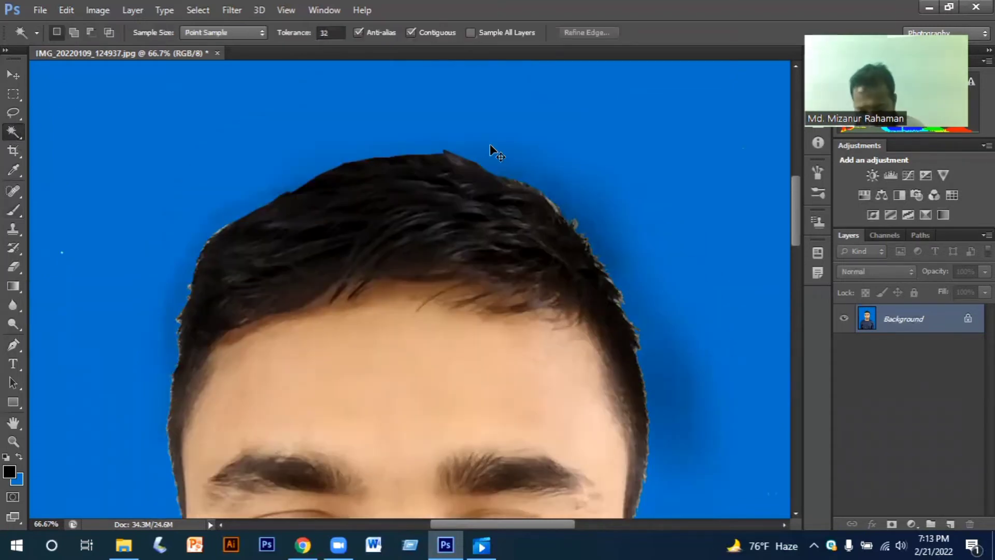
key("ctrl+minus")
left_click(542, 230)
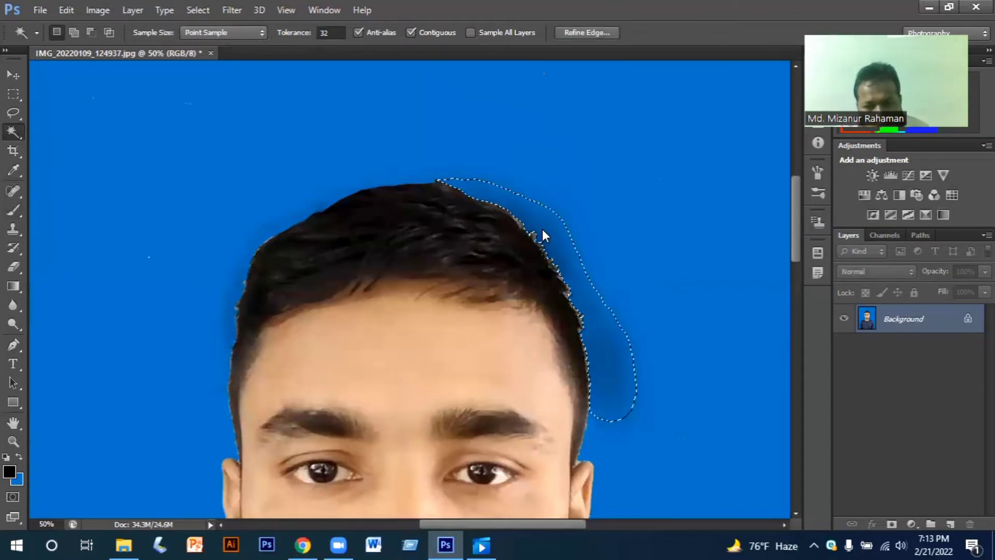
left_click(687, 284, "shift")
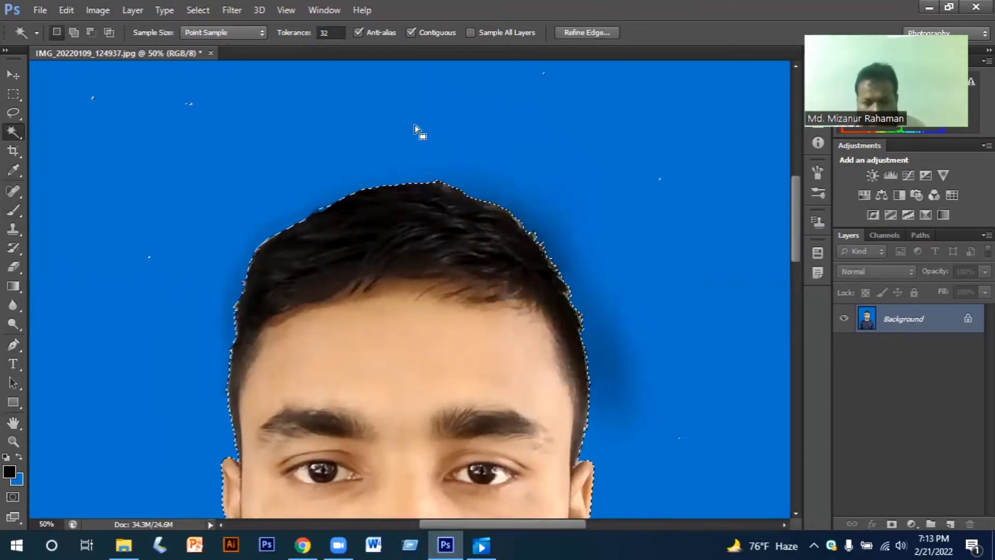
key("shift+BackSpace")
key("Return")
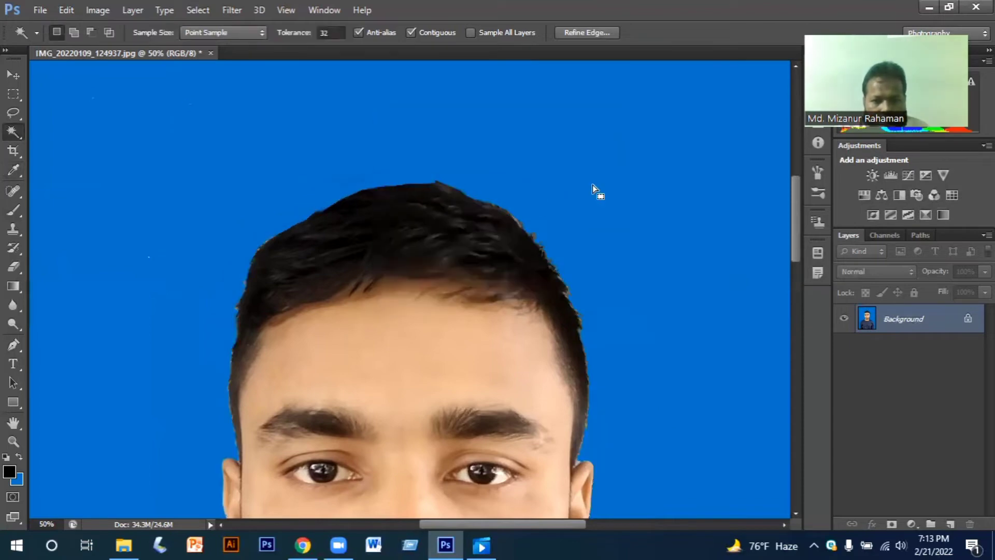
key("ctrl+d")
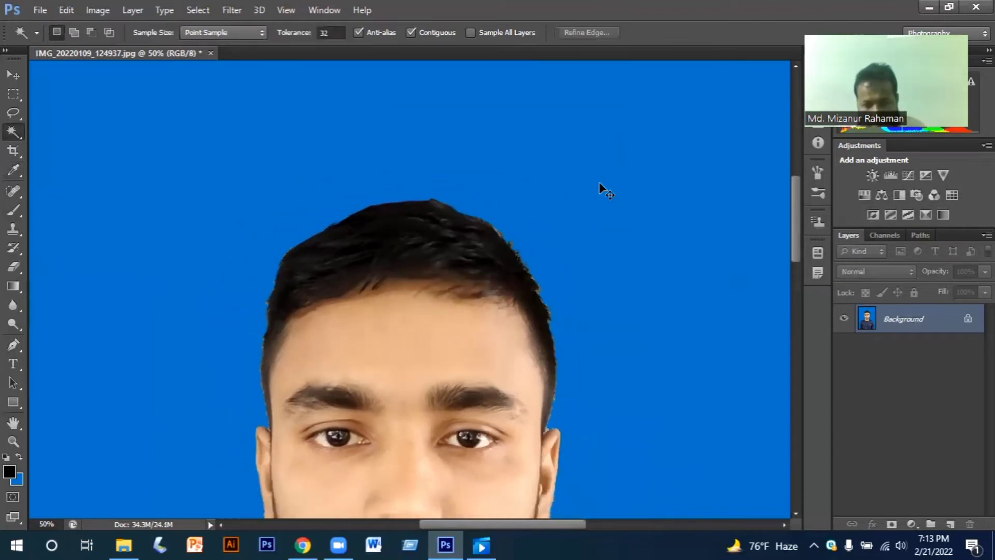
Step: Adjust the photo's Levels with input values of 24, 1.03 and 231 on the RGB channel
key("ctrl+minus")
key("ctrl+minus")
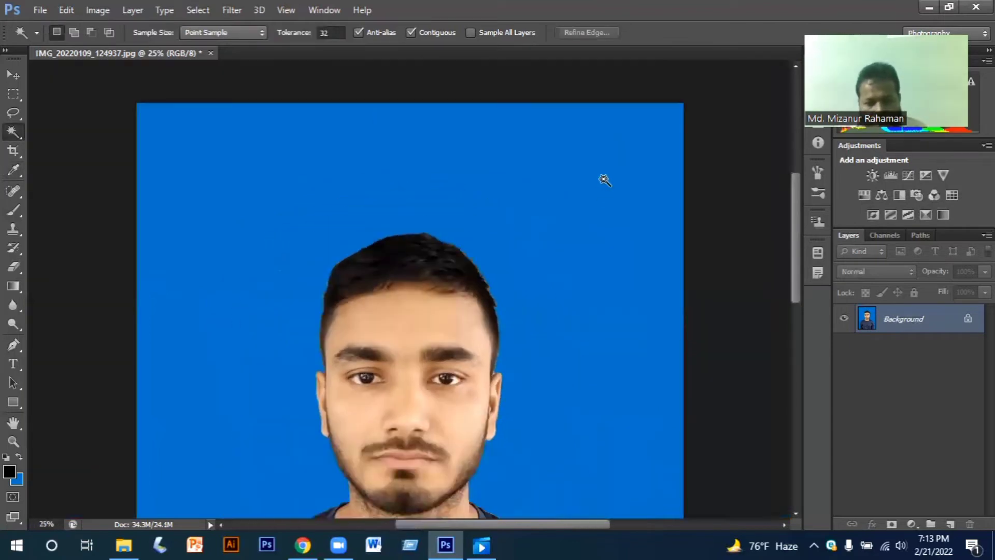
scroll(604, 190, "down", 5)
scroll(611, 217, "up", 1)
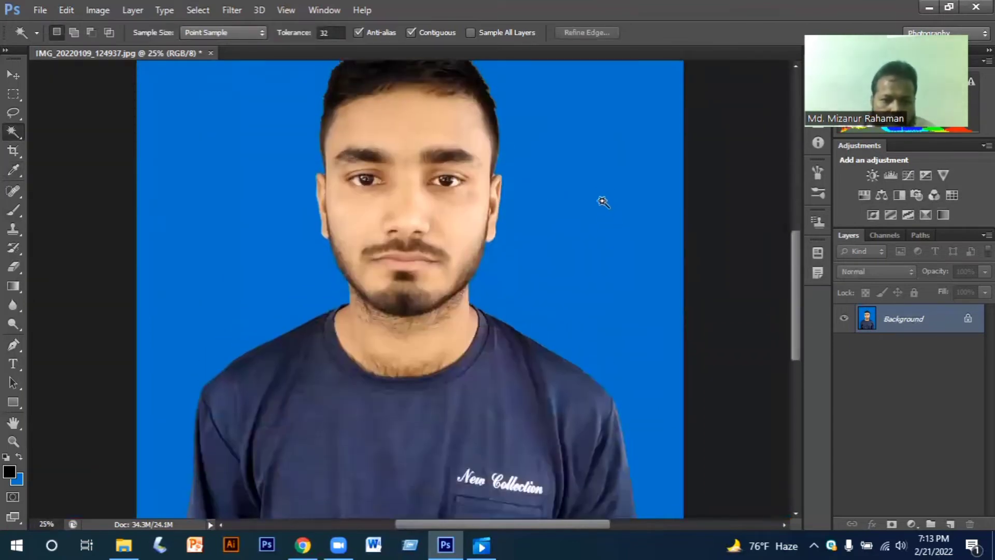
scroll(599, 202, "up", 1)
key("ctrl+l")
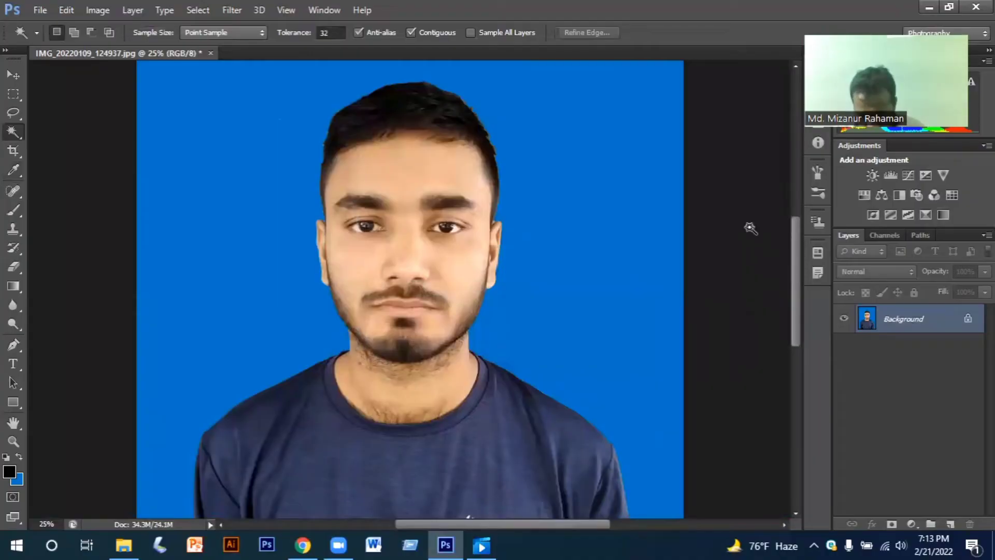
key("ctrl+l")
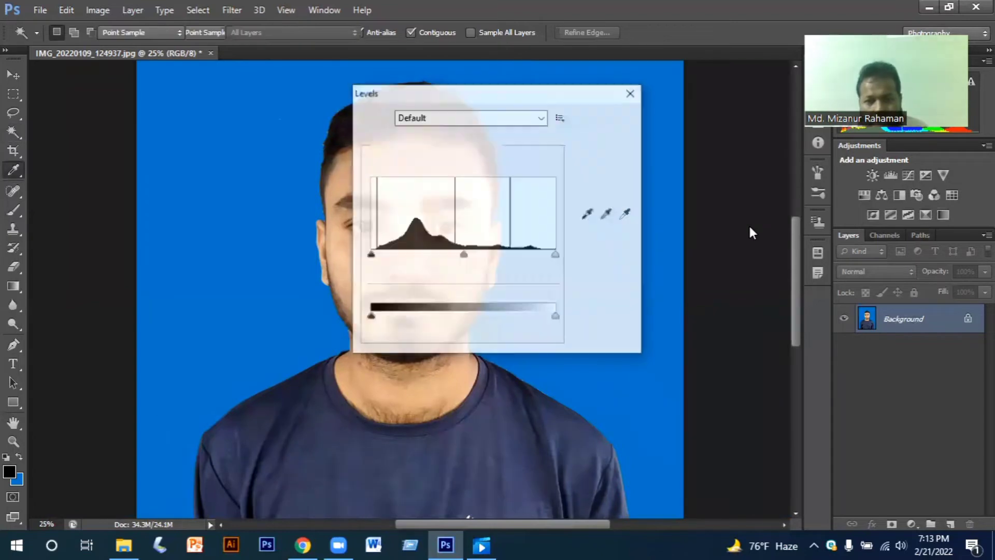
left_click_drag(505, 95, 691, 152)
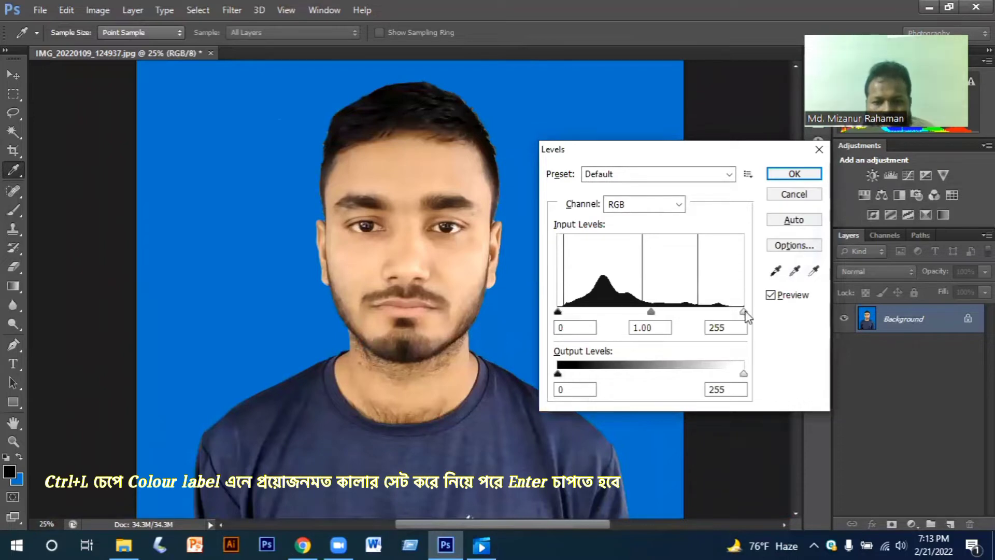
left_click_drag(745, 313, 726, 314)
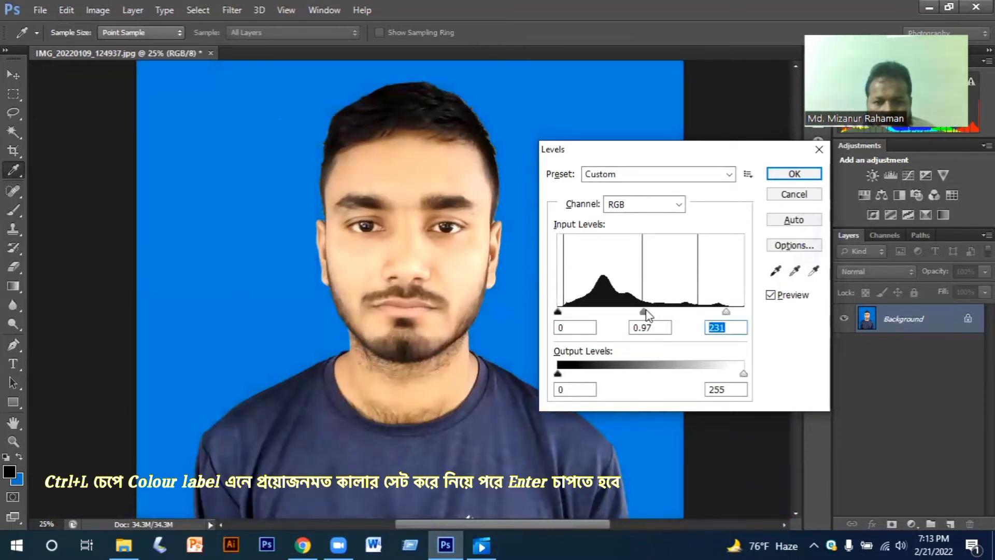
mouse_move(646, 314)
left_mouse_down()
mouse_move(660, 313)
mouse_move(642, 314)
left_mouse_up()
left_click_drag(557, 312, 575, 315)
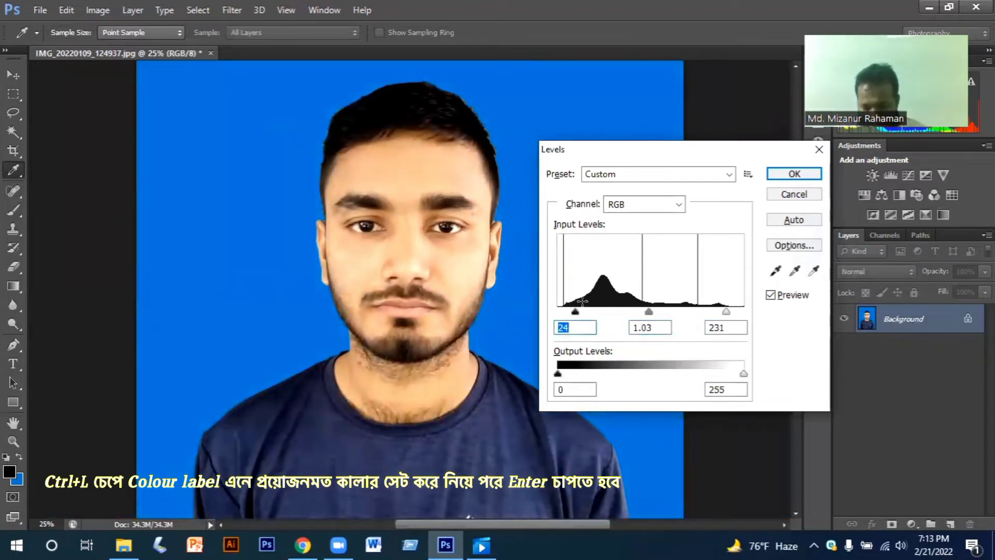
key("Return")
key("w")
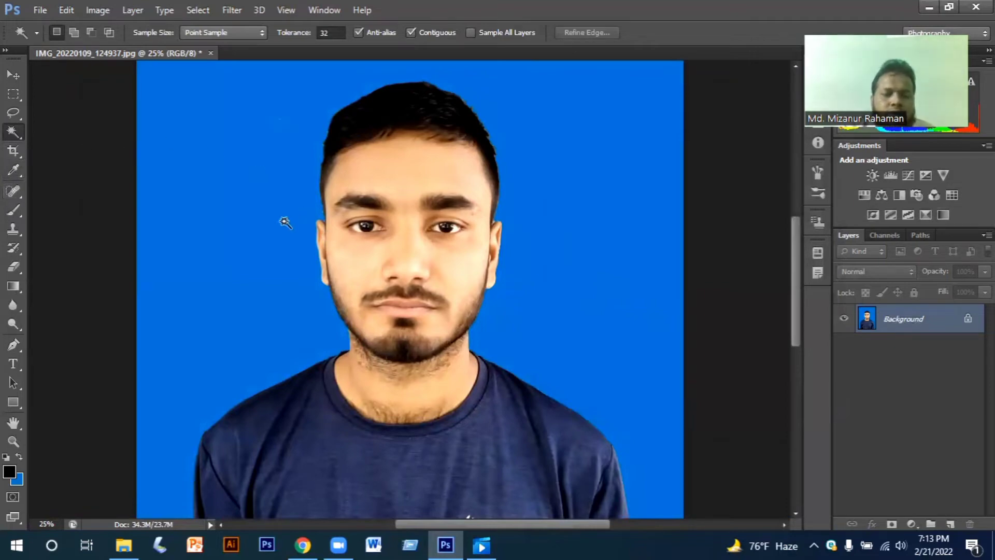
Step: Set a custom crop size of 1.5 inches wide by 1.9 inches high at 300 pixels/inch
left_click(14, 150)
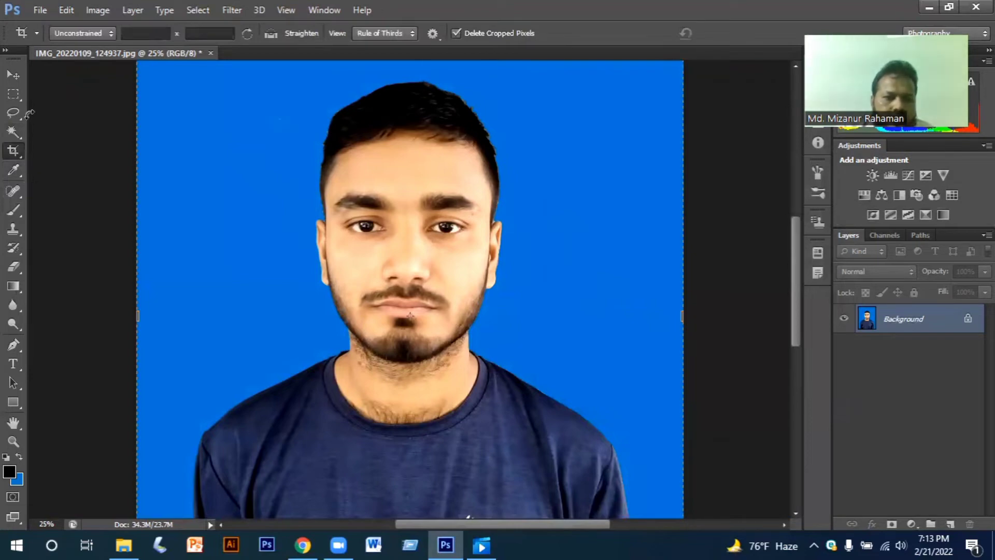
left_click(112, 32)
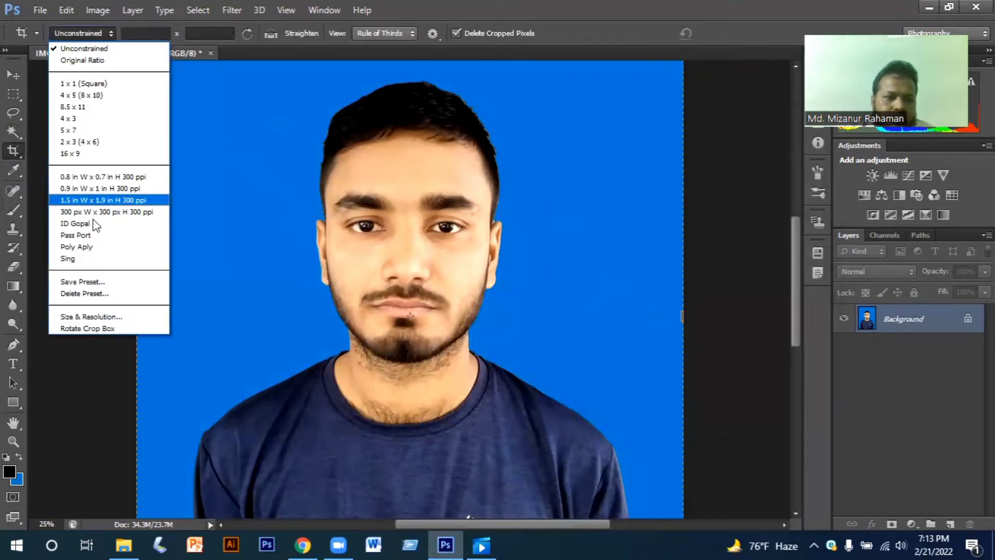
left_click(98, 317)
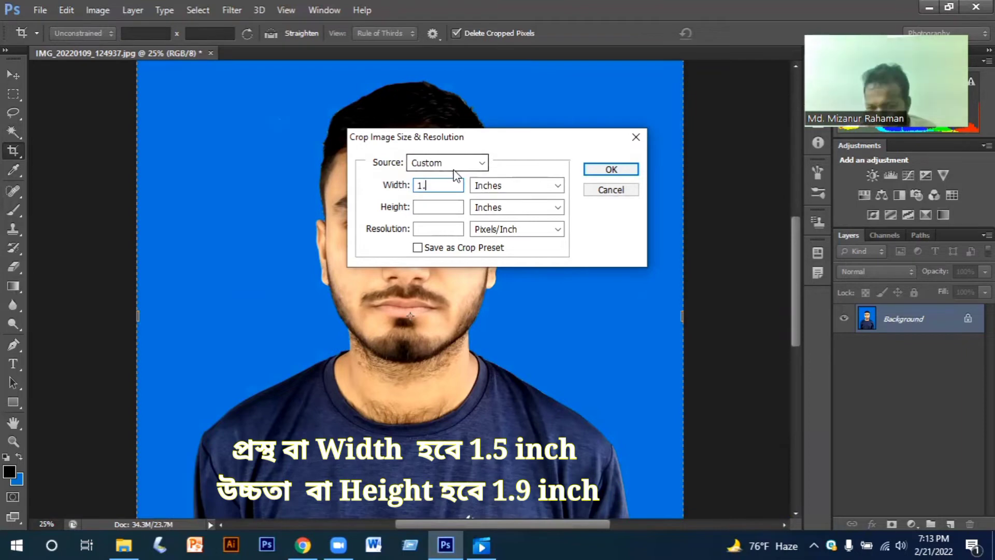
left_click(436, 206)
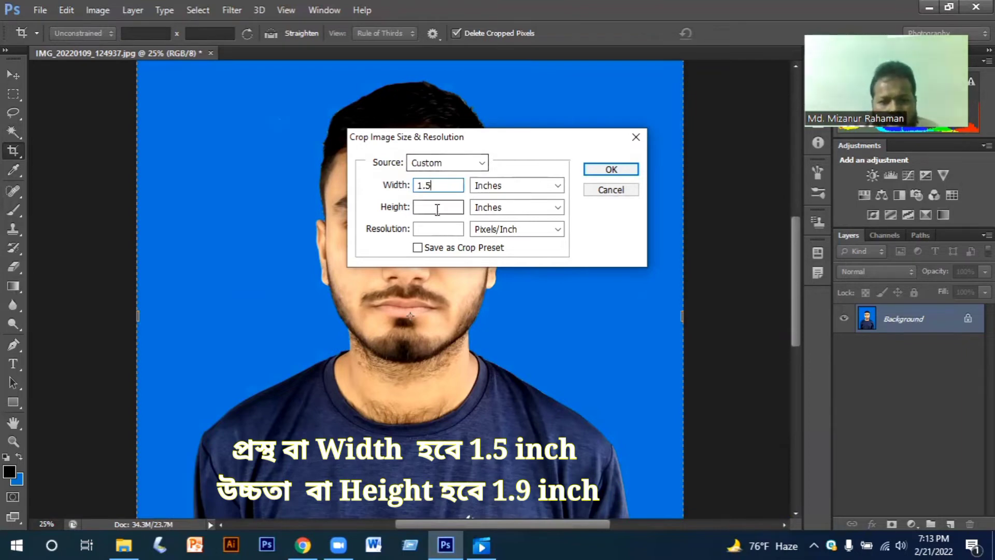
type("1.9")
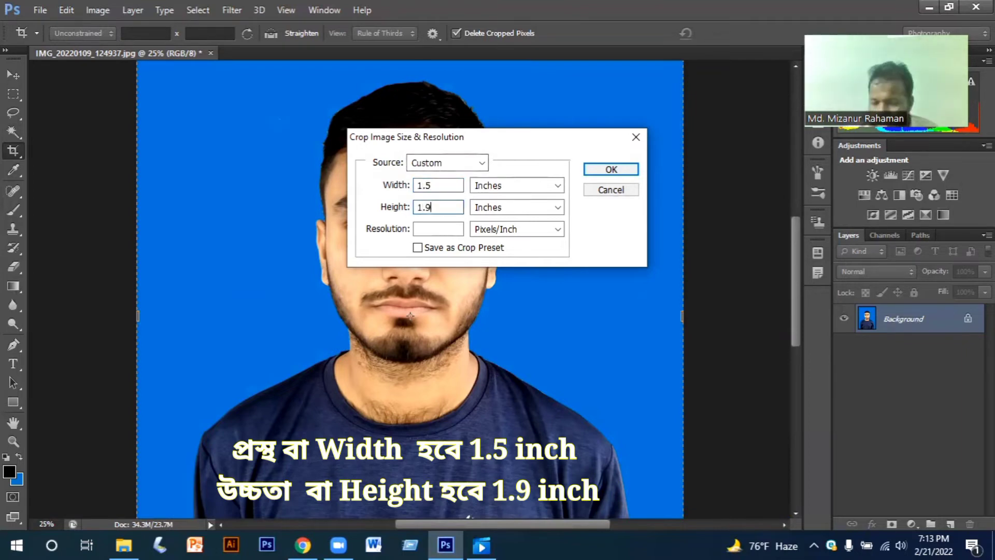
left_click(432, 228)
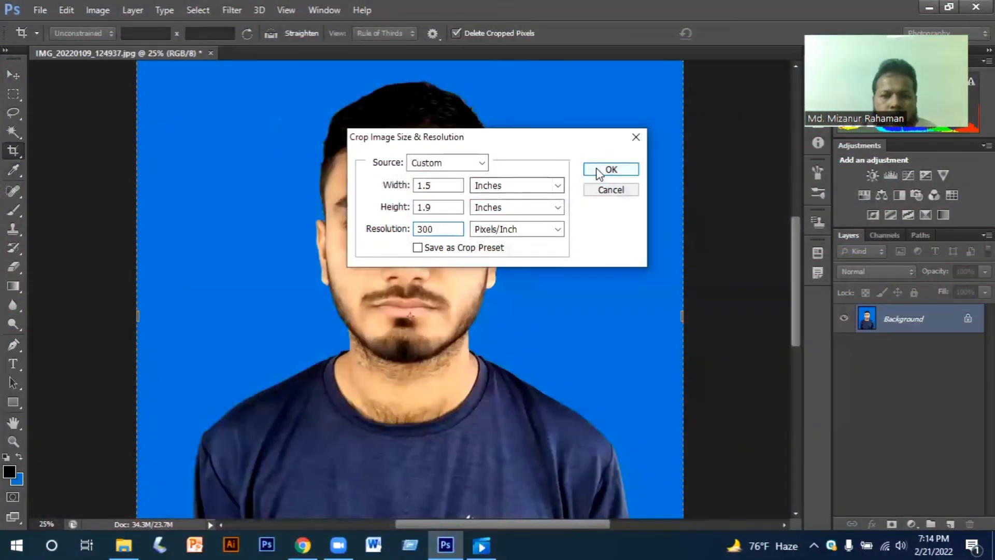
left_click(607, 169)
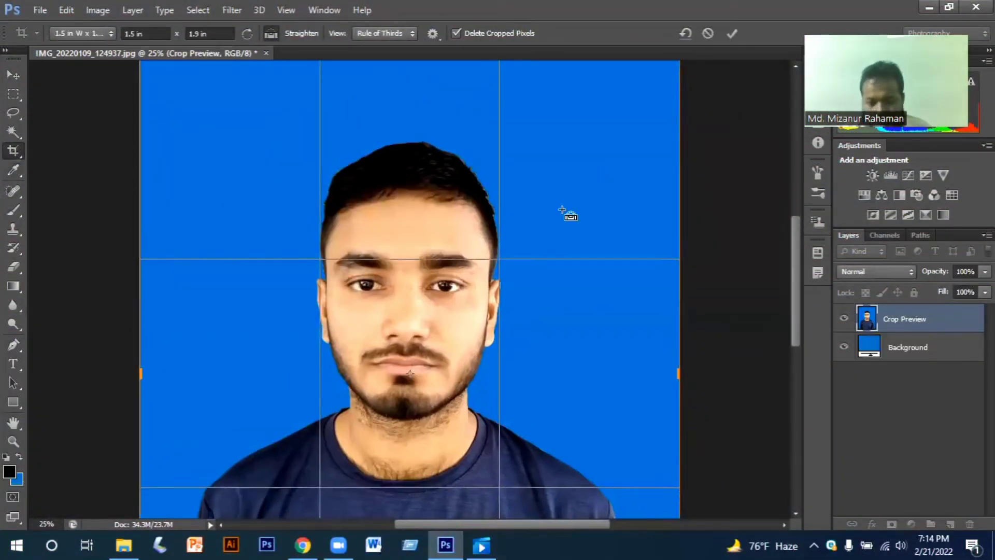
key("ctrl+minus")
left_click(14, 73)
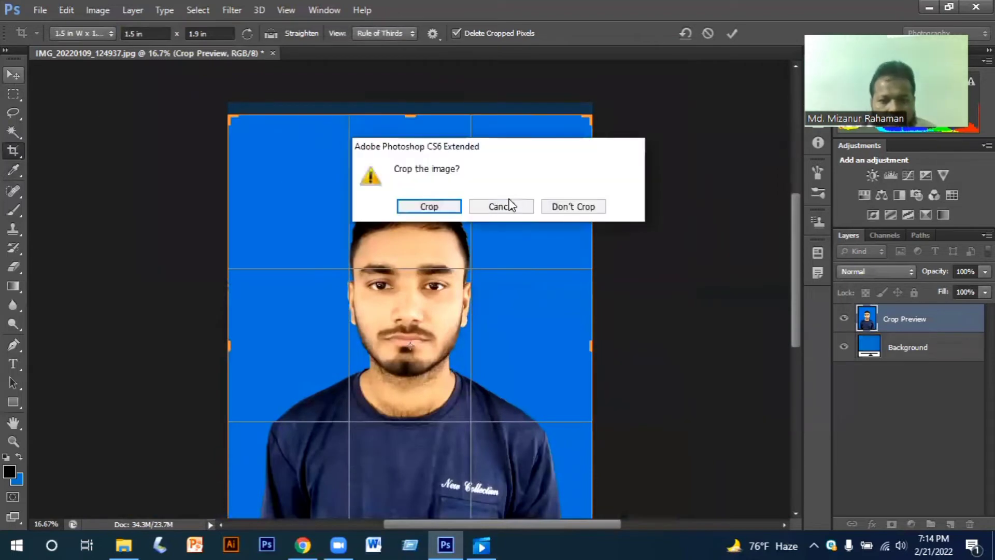
left_click(552, 208)
Step: Crop the photo at 1.5 × 1.9 inches around the head, shoulders and upper chest down to the shirt's "New Collection" lettering
left_click(14, 151)
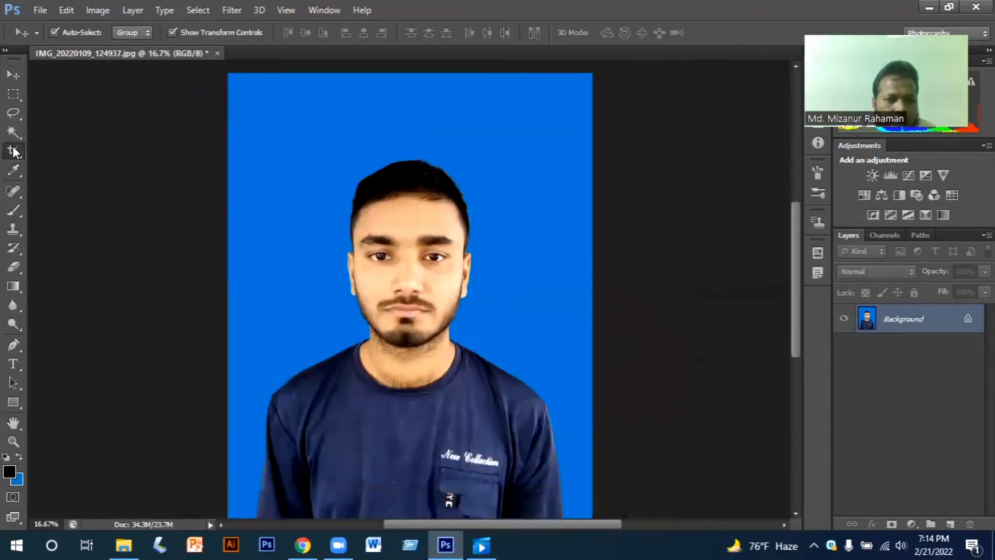
left_click_drag(265, 147, 614, 422)
left_click_drag(478, 282, 444, 281)
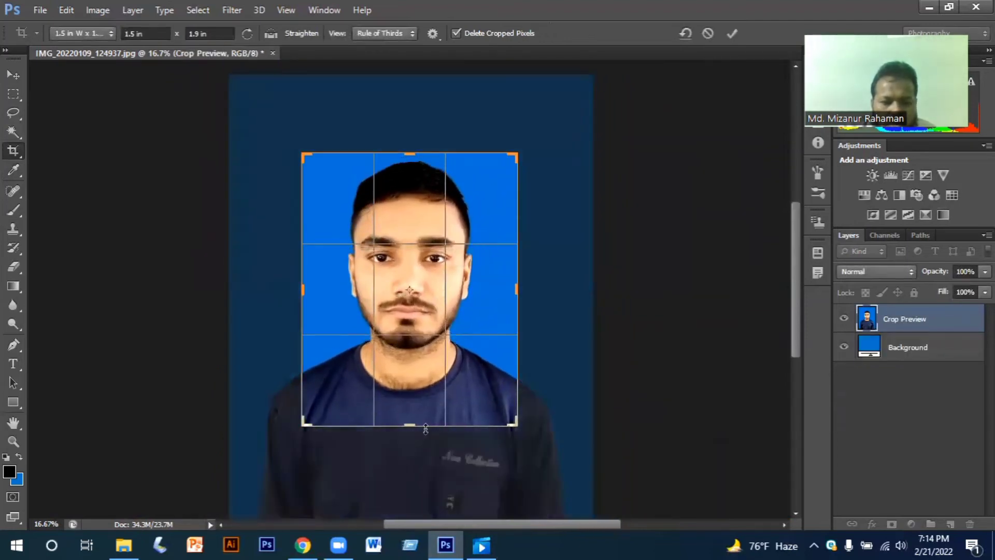
left_click_drag(410, 425, 435, 450)
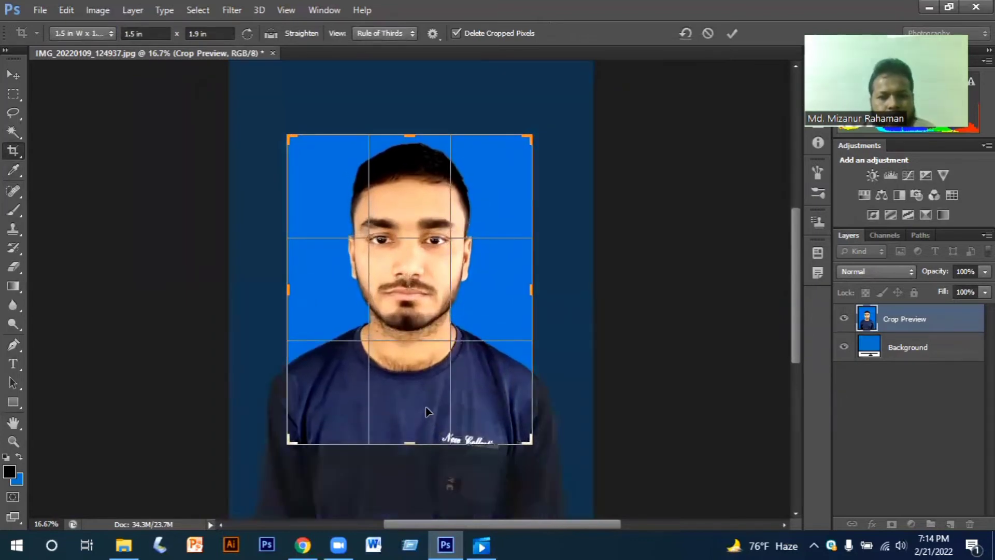
left_click_drag(426, 408, 427, 407)
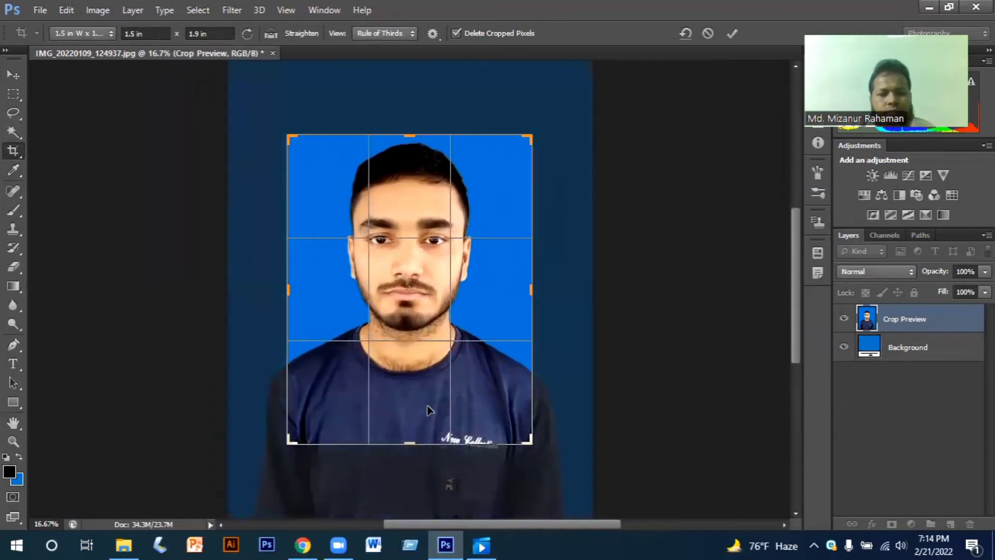
left_click_drag(410, 444, 416, 434)
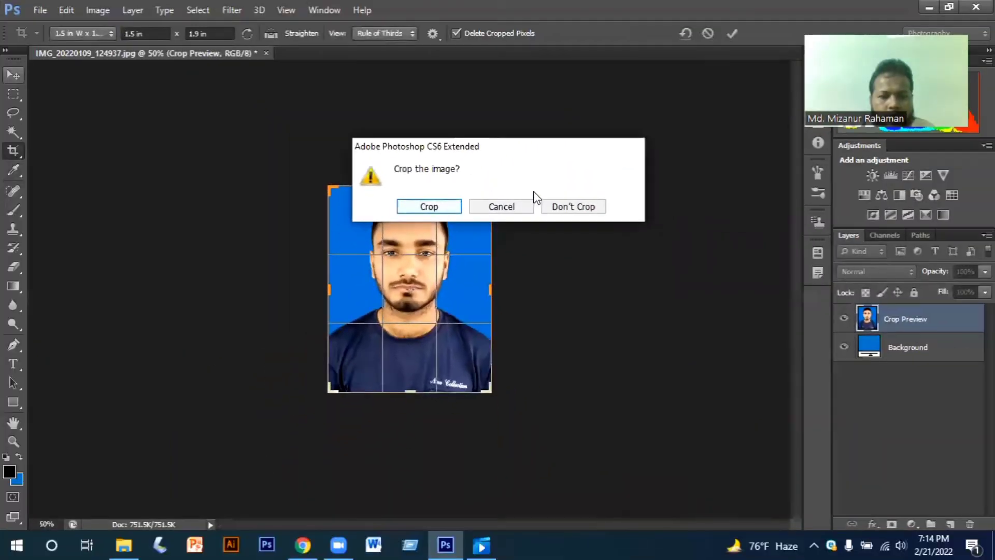
left_click(541, 206)
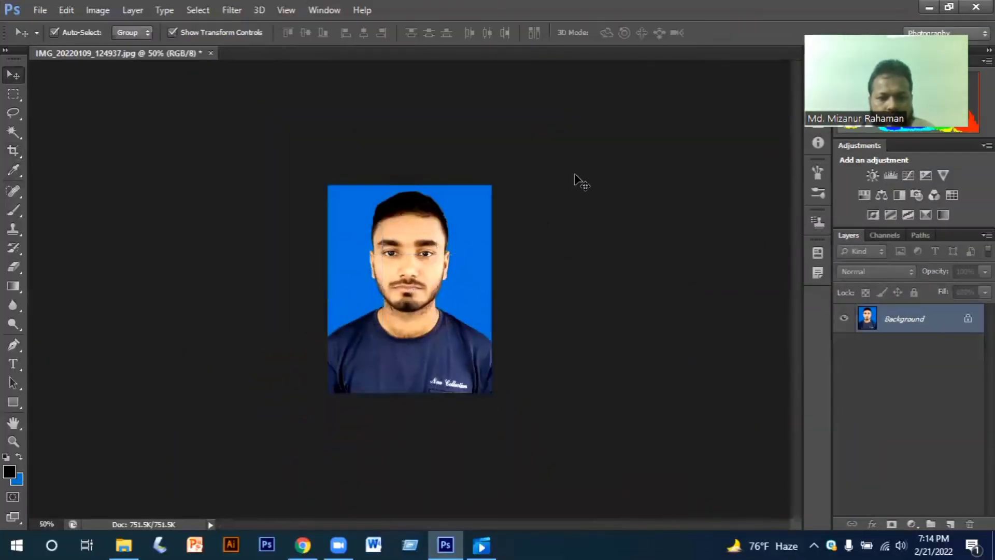
left_click(38, 7)
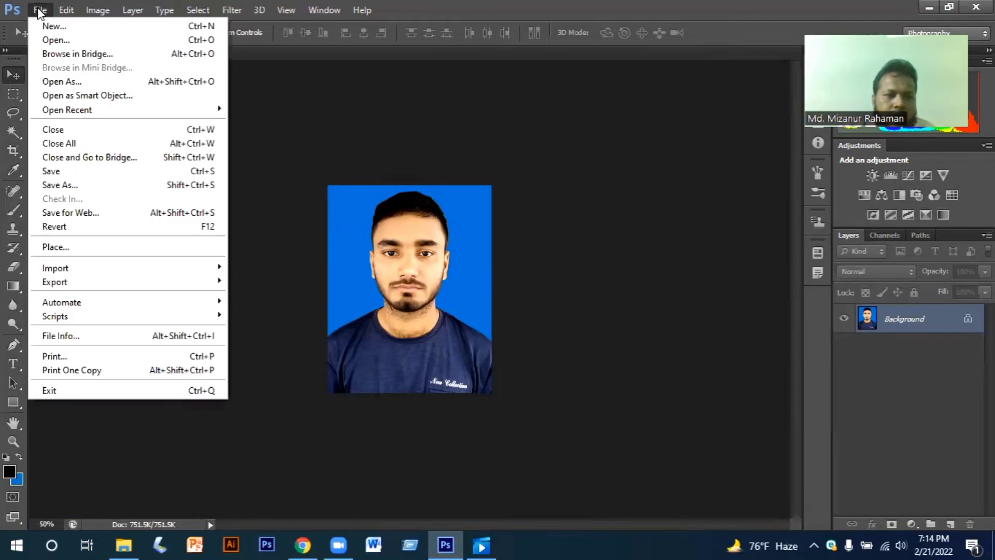
left_click(67, 186)
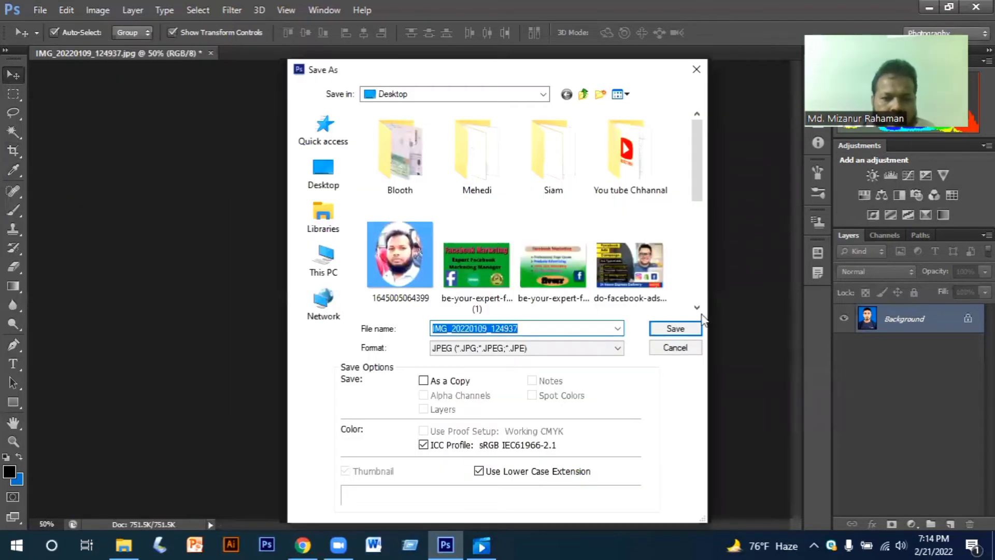
left_click(675, 347)
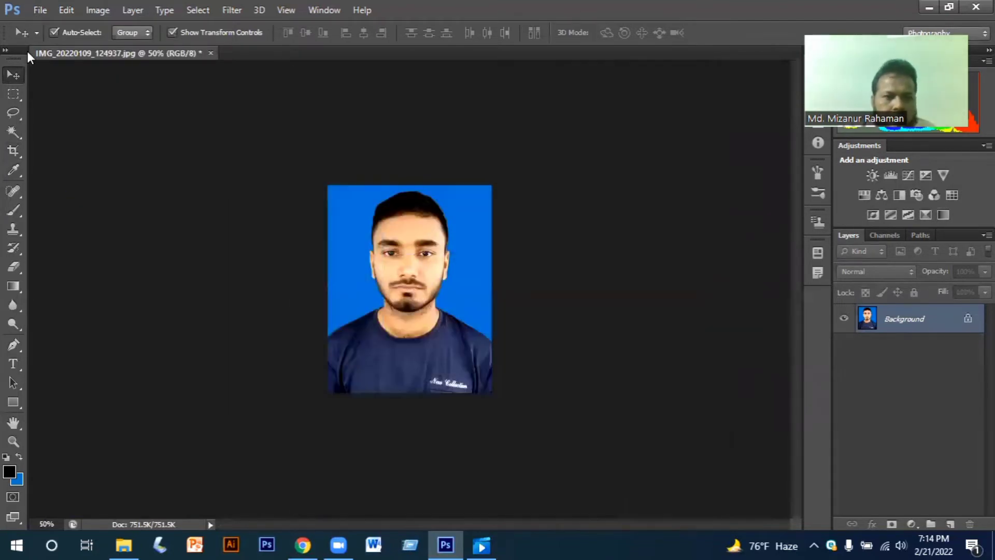
Step: Start saving a copy of the photo to the Desktop, naming it with the person's first name followed by "PP Pic"
left_click(37, 9)
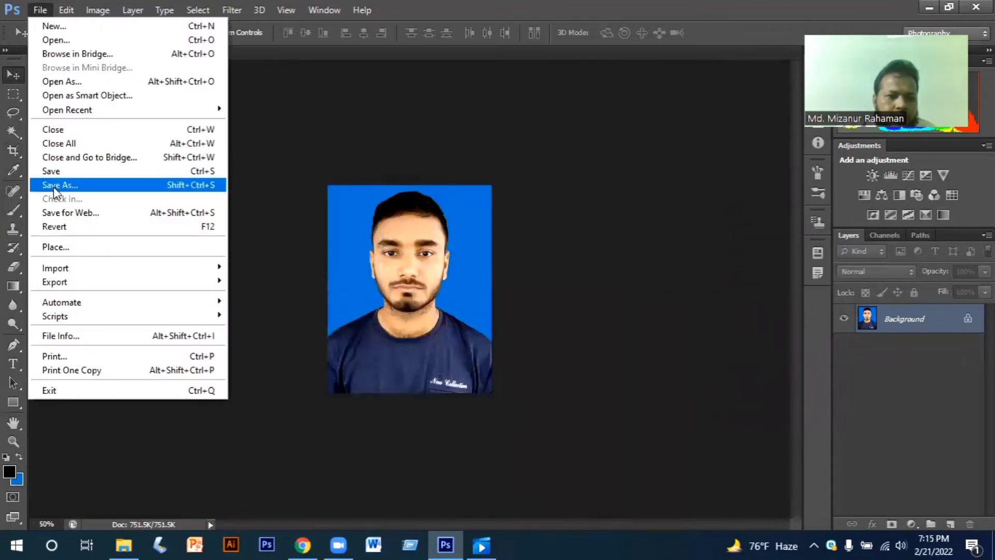
left_click(53, 185)
left_click(323, 157)
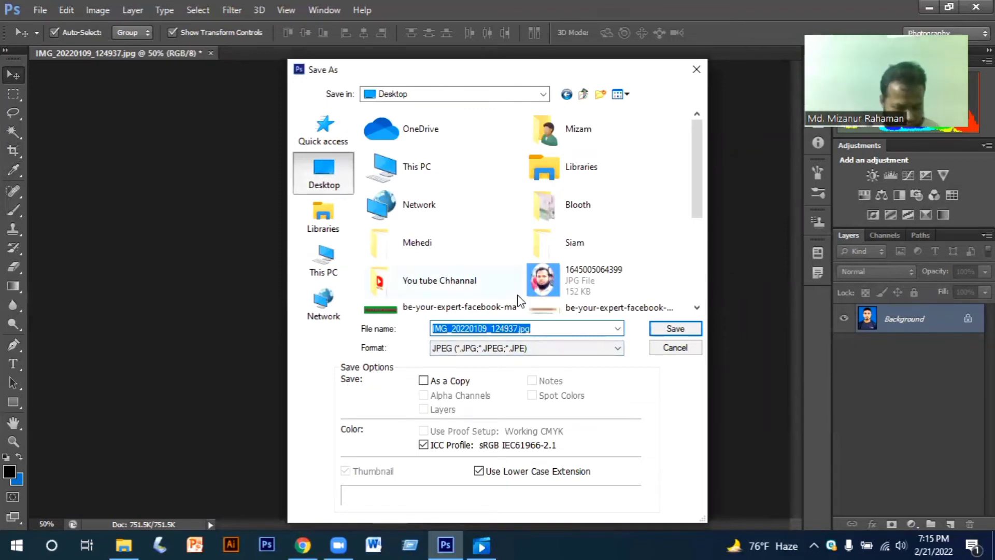
type("N oma")
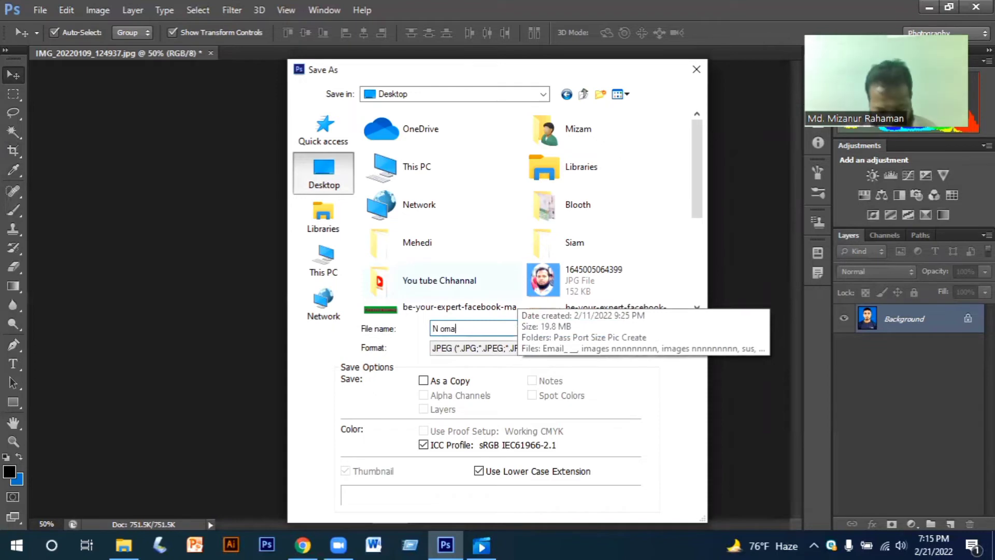
key("BackSpace")
key("BackSpace")
type("Noman")
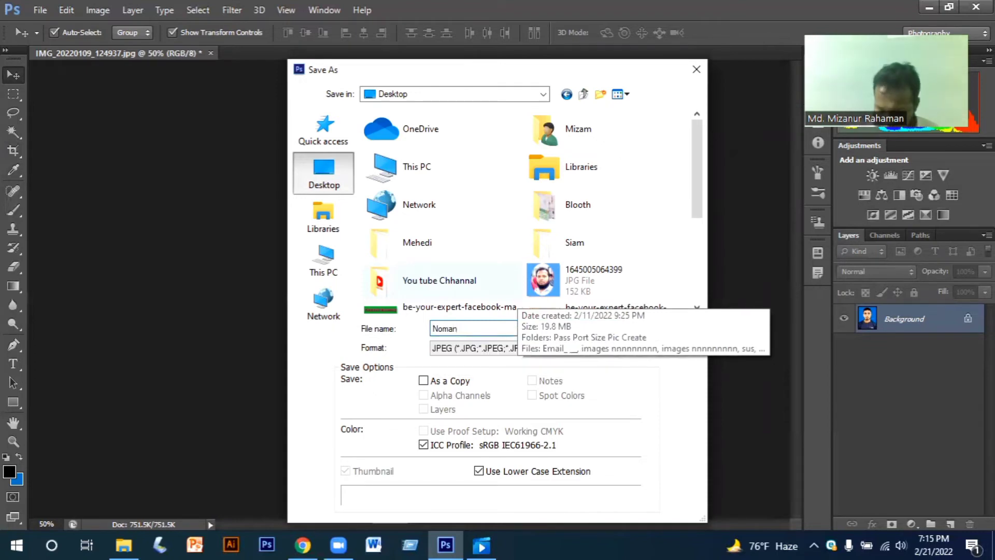
type(" PP Pic")
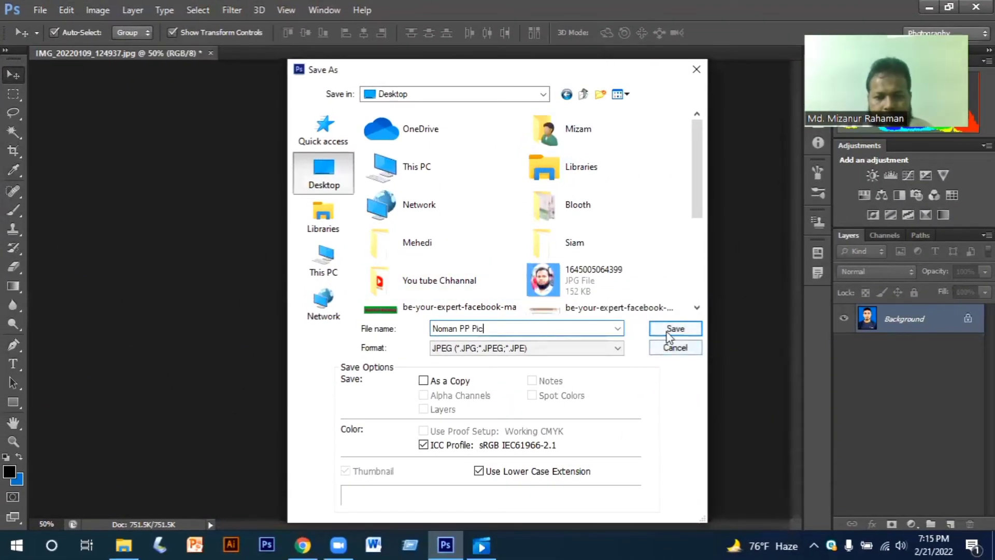
Step: Save the file in JPEG format at Maximum quality 12 and view the saved picture in the Photos app
left_click(468, 350)
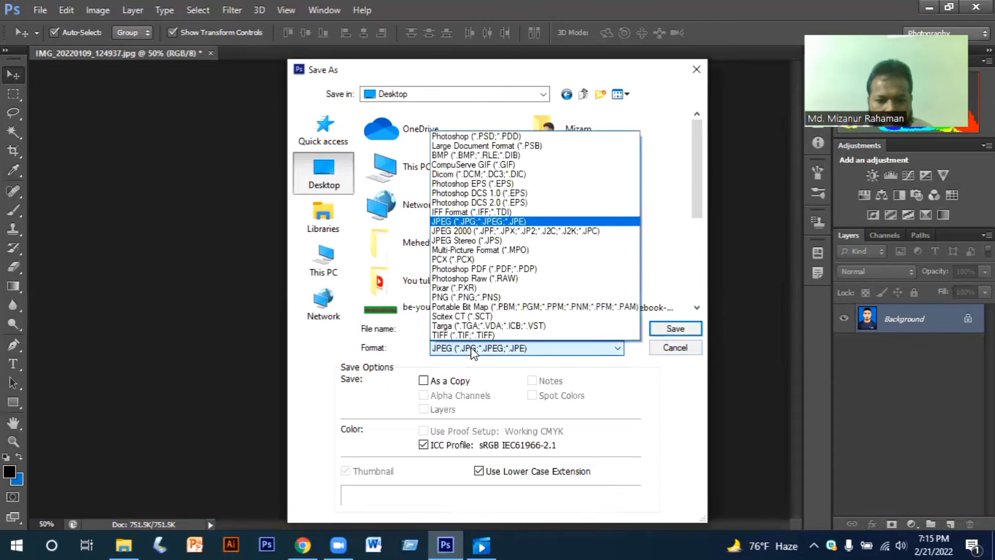
left_click(457, 220)
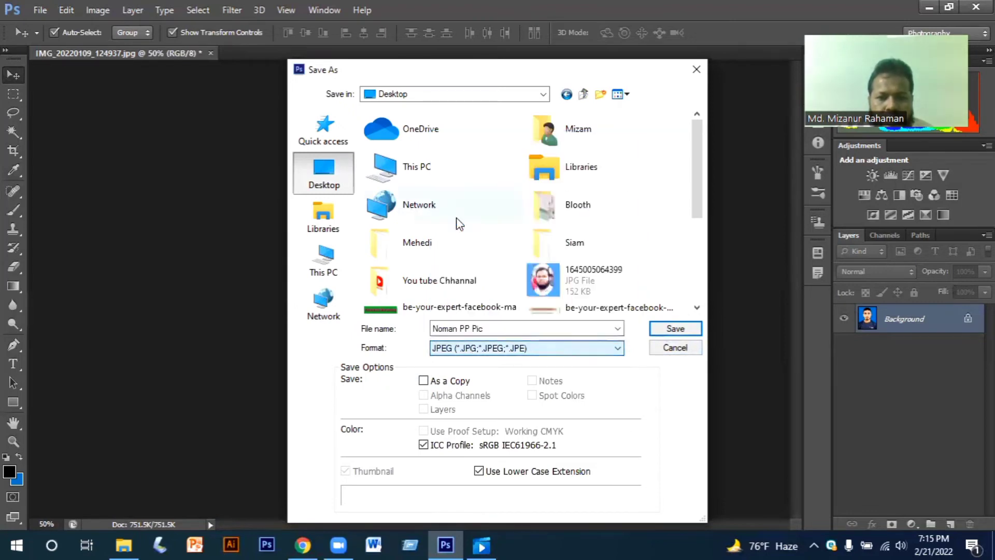
left_click(675, 328)
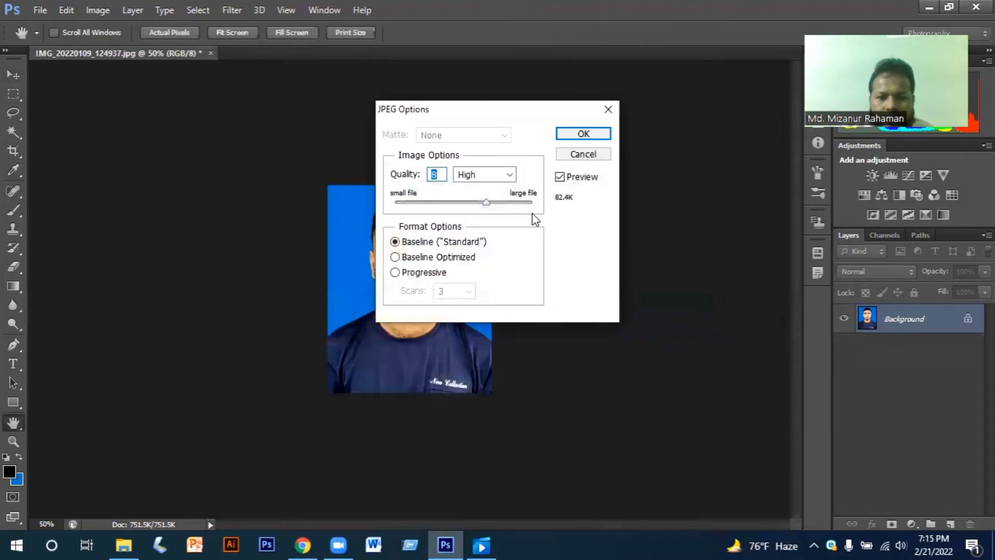
left_click(534, 202)
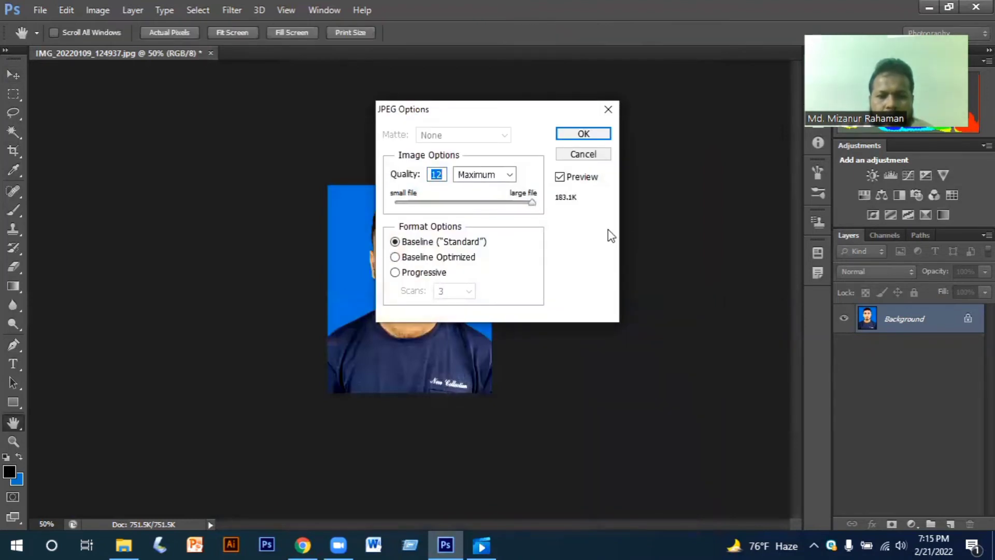
left_click(583, 134)
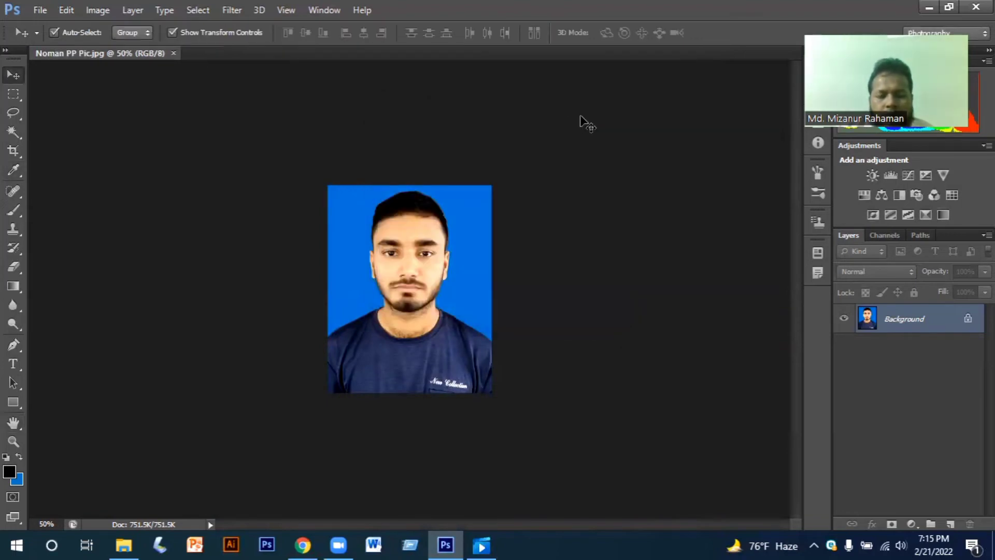
left_click(993, 545)
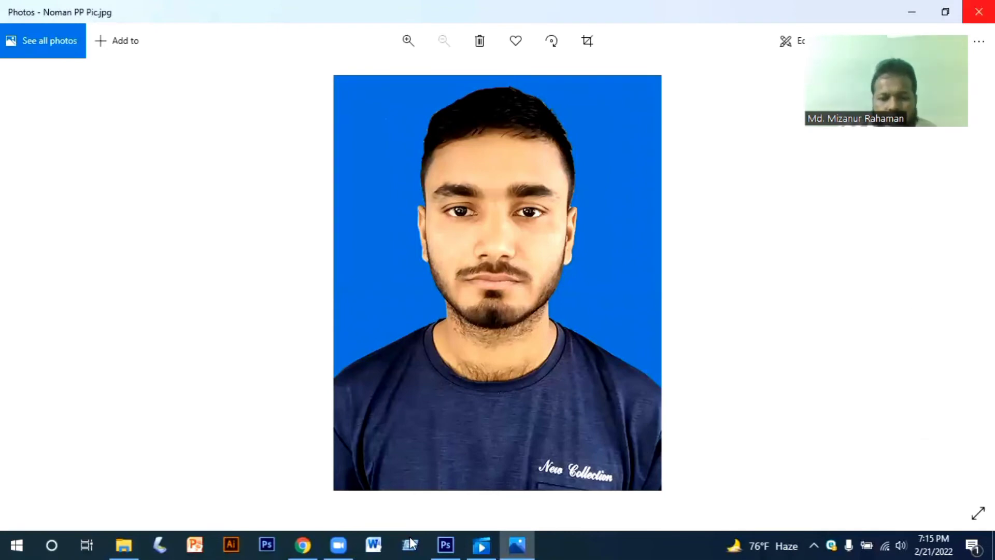
Step: Switch back to Photoshop and create a white A4 document, 210 × 297 mm, at 300 pixels/inch in 8-bit RGB Color
left_click(445, 544)
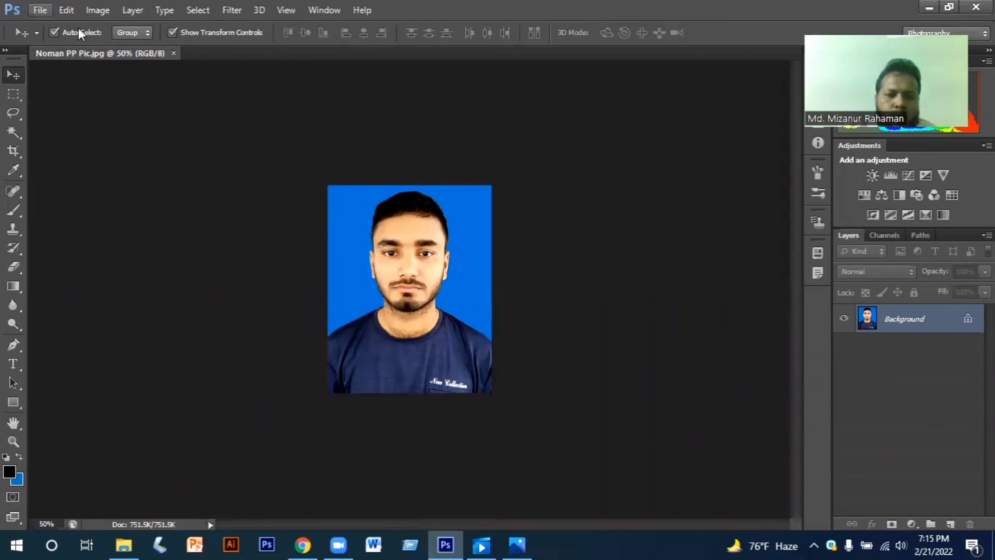
left_click(40, 10)
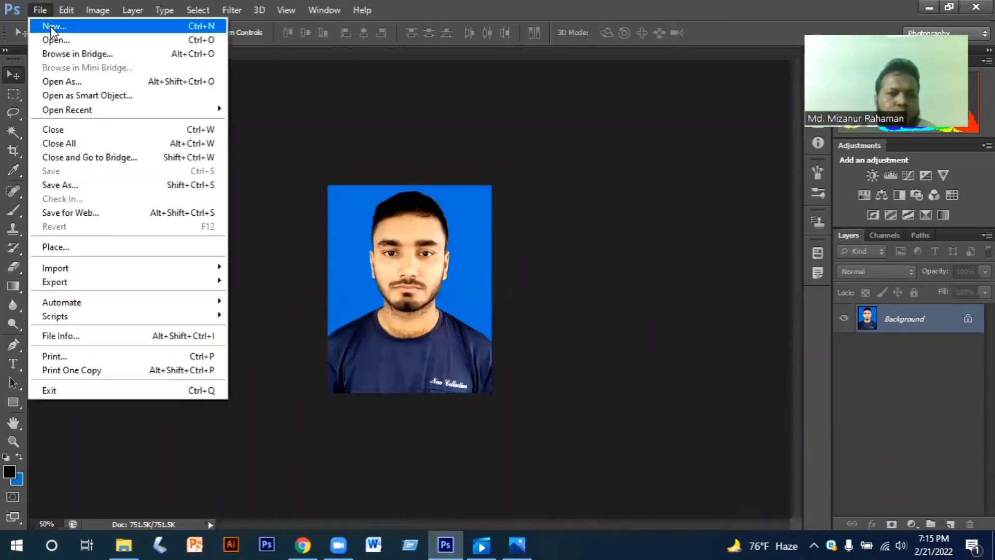
left_click(52, 27)
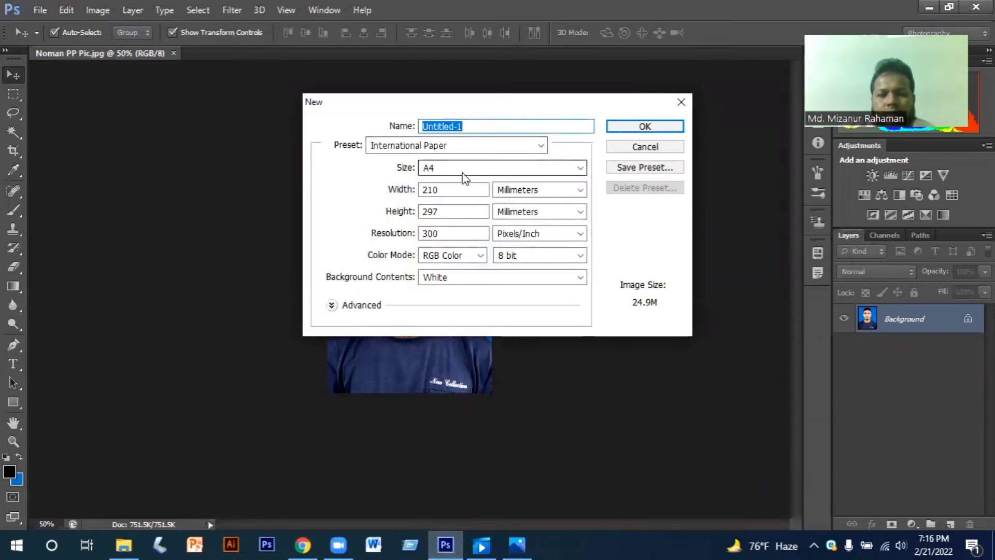
left_click(645, 126)
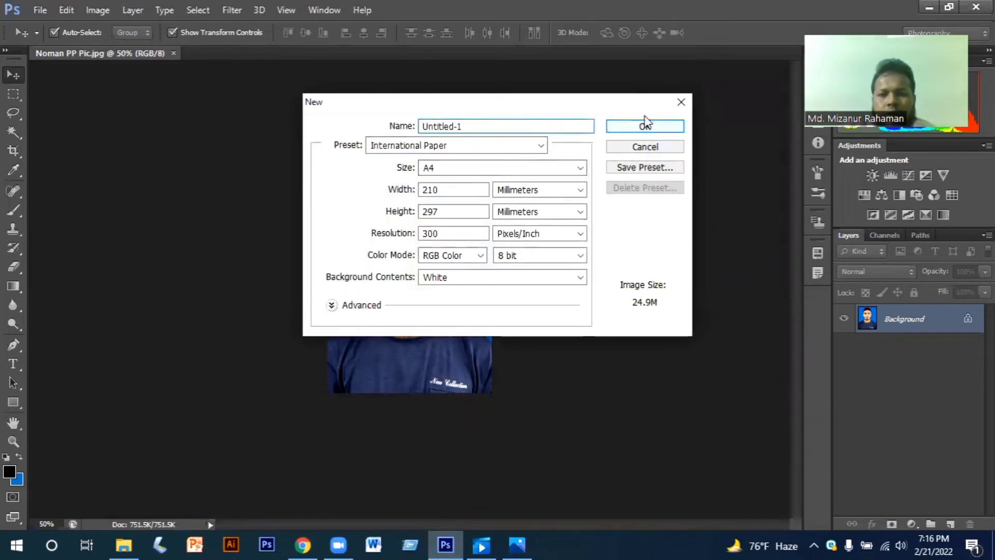
Step: Copy the passport photo into the new A4 document and place it near the page's upper-left corner
left_click(126, 54)
left_click_drag(322, 203, 302, 111)
key("ctrl+plus")
key("ctrl+plus")
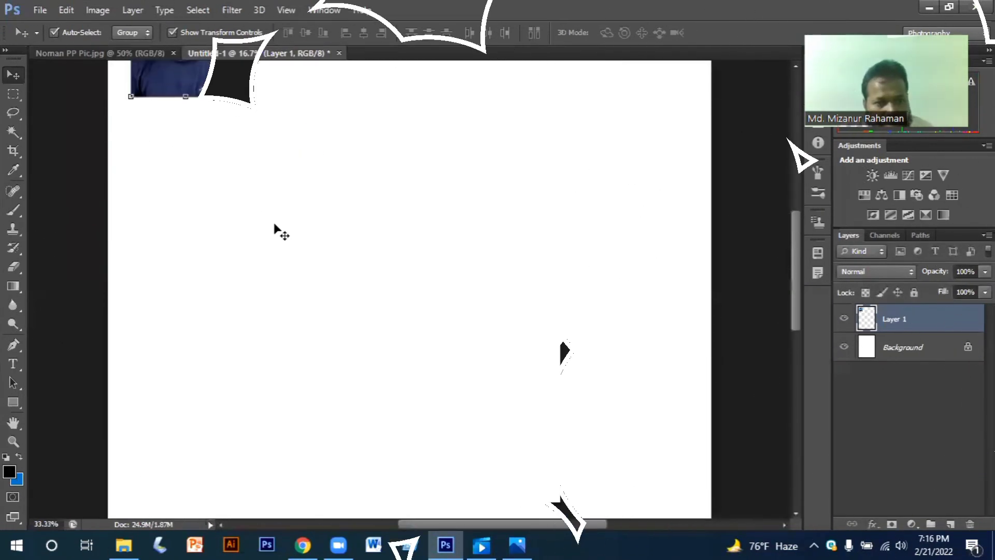
scroll(262, 209, "up", 3)
left_click_drag(207, 222, 198, 214)
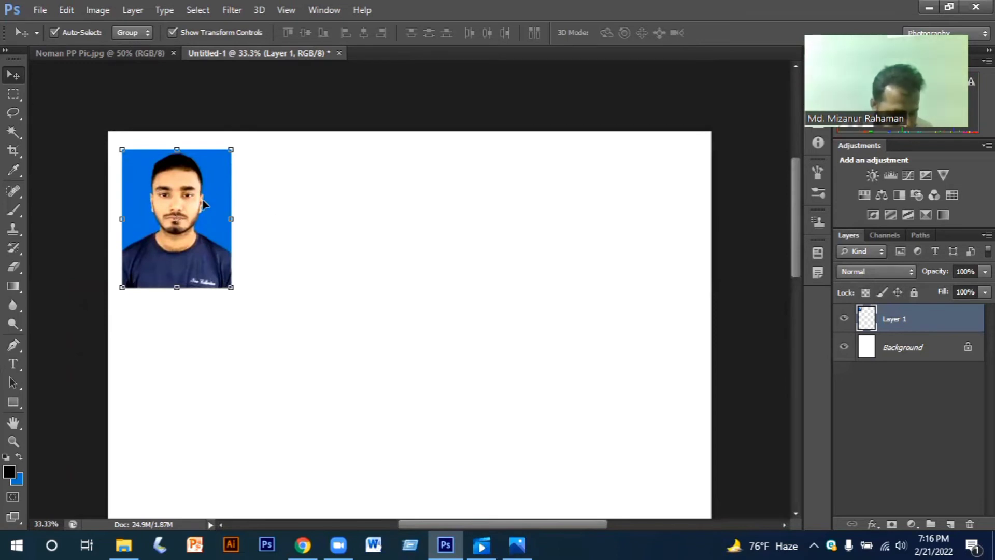
Step: Duplicate the photo beside itself, then duplicate the pair to form an evenly spaced row of four
left_click_drag(214, 204, 329, 201)
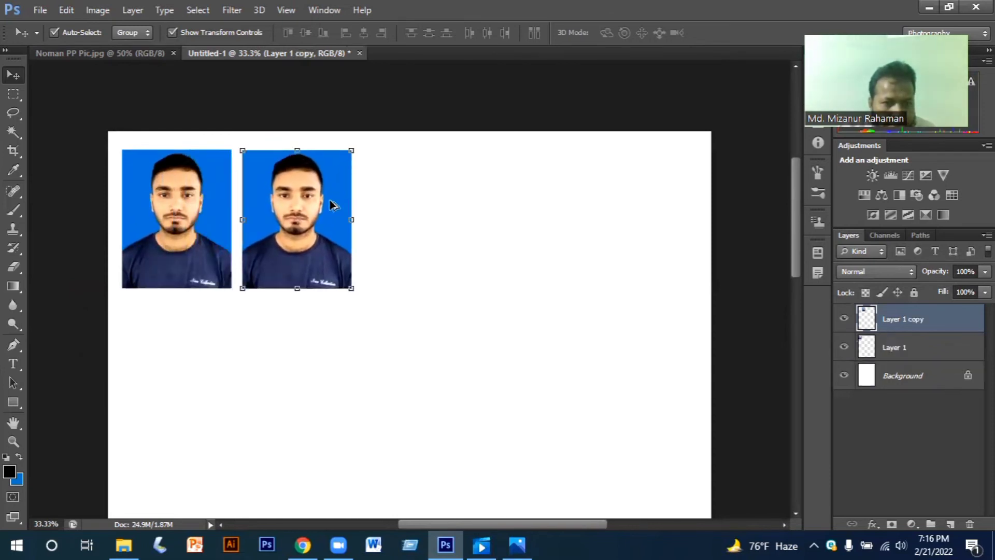
left_click(213, 200, "shift")
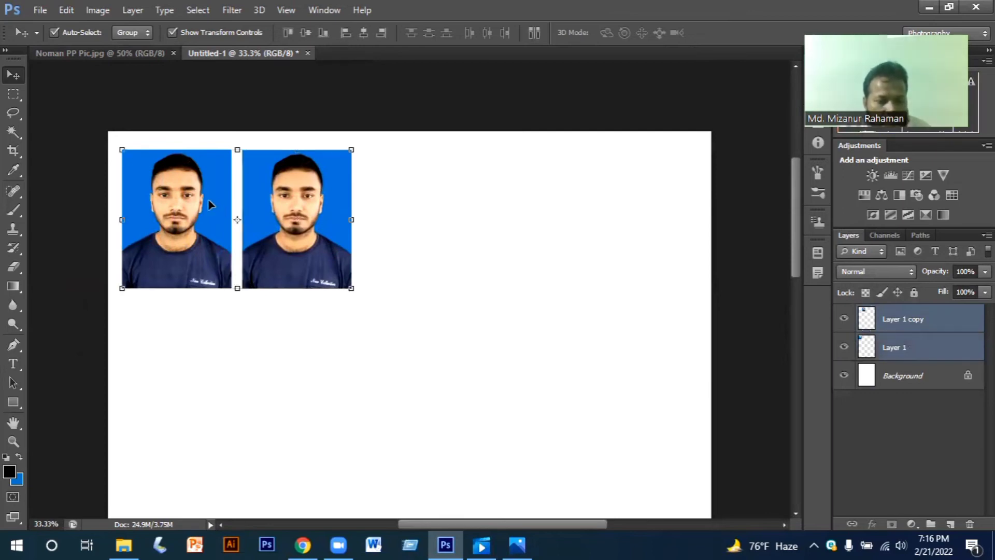
left_click_drag(291, 232, 528, 233)
left_click(586, 366)
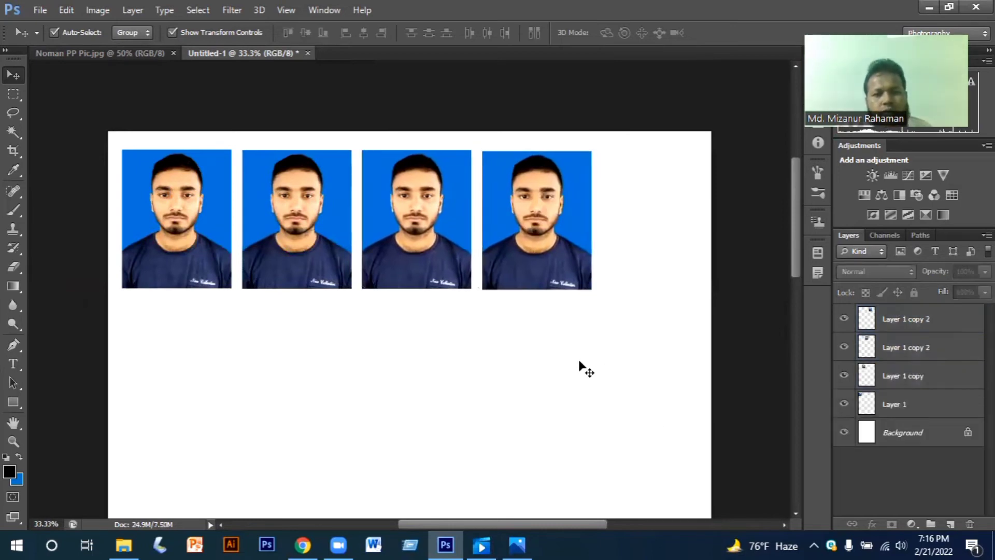
Step: Select all four photos and duplicate the row directly below the first, about 2.09 inches lower, then deselect
scroll(440, 303, "down", 1)
left_click(176, 188)
left_click(277, 186, "shift")
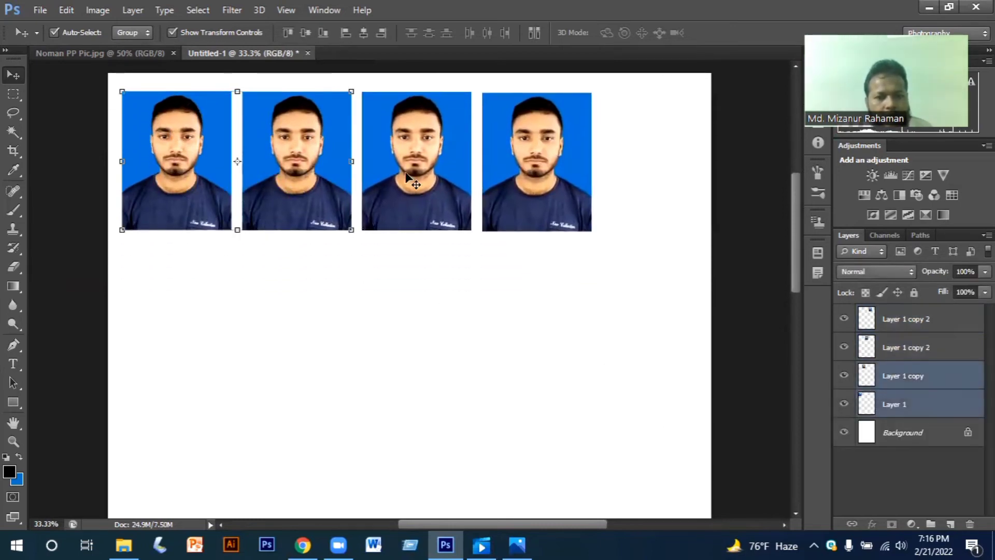
left_click(412, 180, "shift")
left_click(520, 179, "shift")
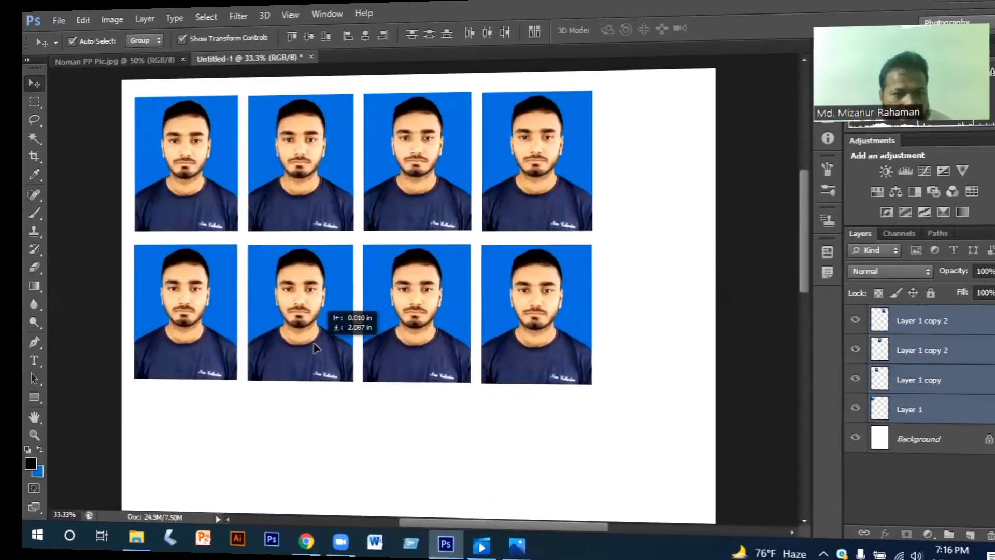
left_click_drag(317, 339, 316, 348)
left_click(693, 260)
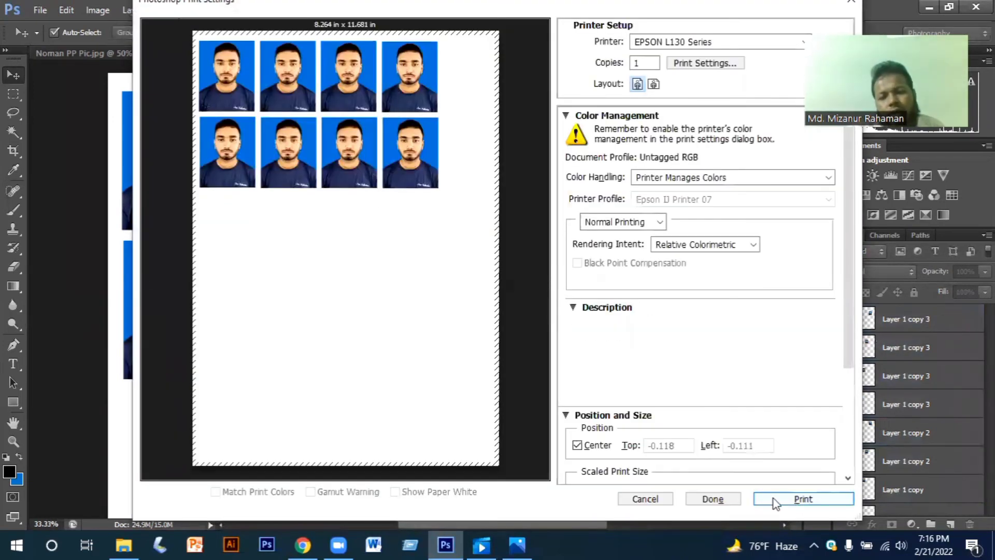
Step: Review the print preview of the photo sheet, close it without printing and return to the single passport photo document
left_click(666, 501)
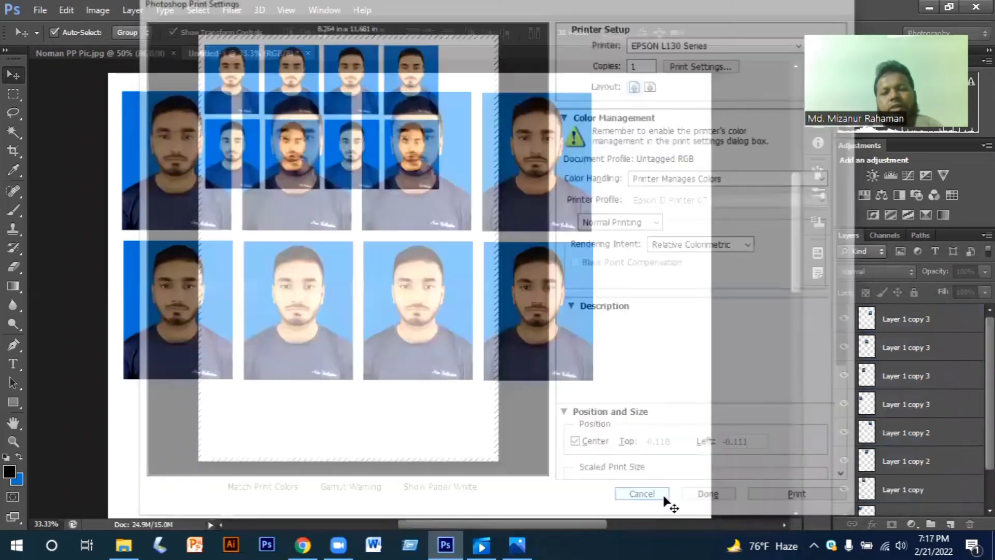
left_click(129, 50)
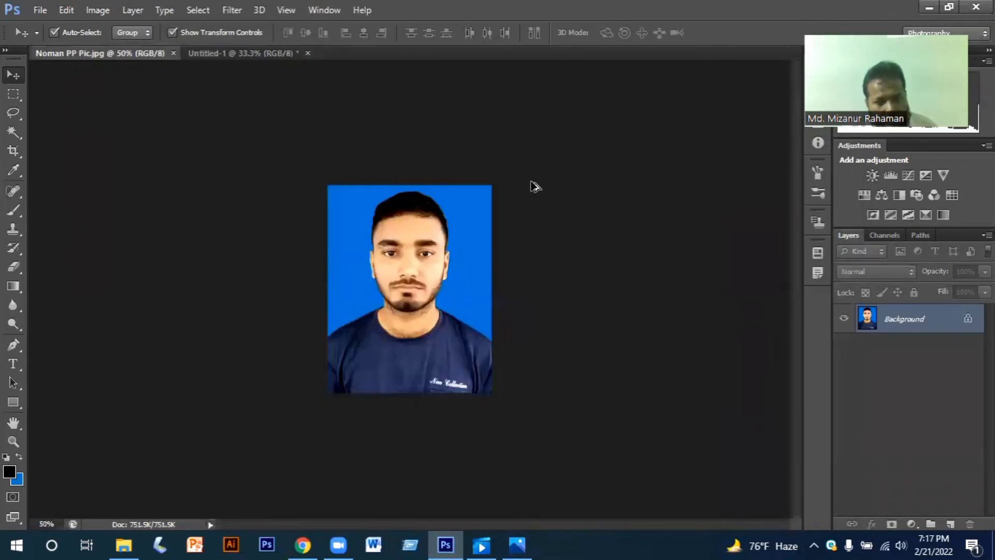
Step: Undo the last crop of the portrait
key("ctrl+z")
key("ctrl+minus")
key("ctrl+minus")
key("ctrl+minus")
key("ctrl+minus")
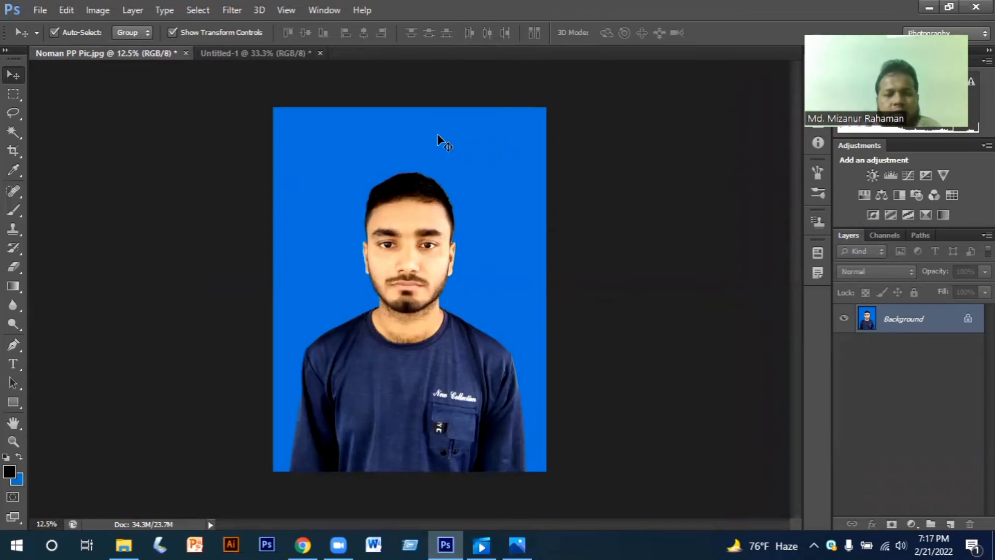
left_click(40, 9)
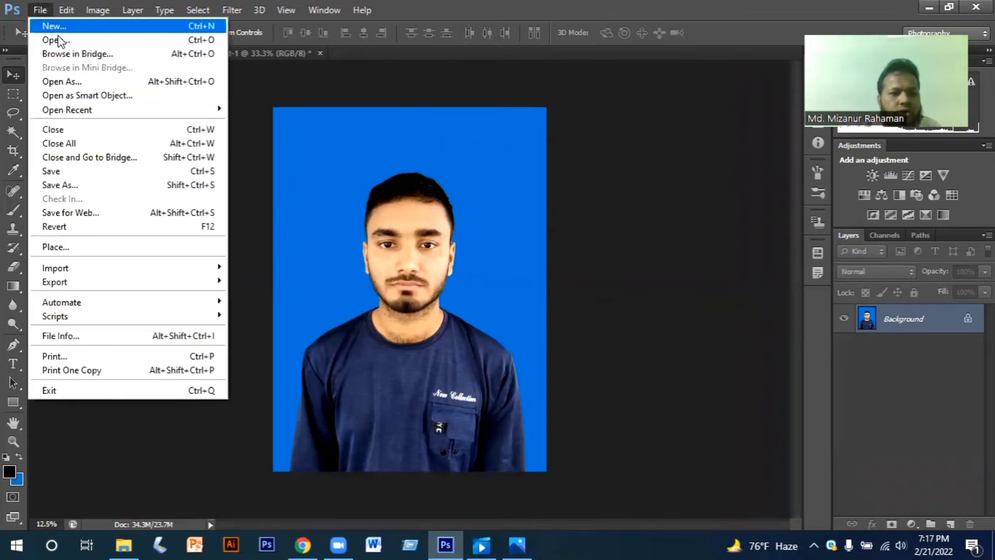
Step: Set the Crop tool's size to 300 pixels wide by 300 pixels high, keeping the resolution at 300 pixels/inch
left_click(14, 150)
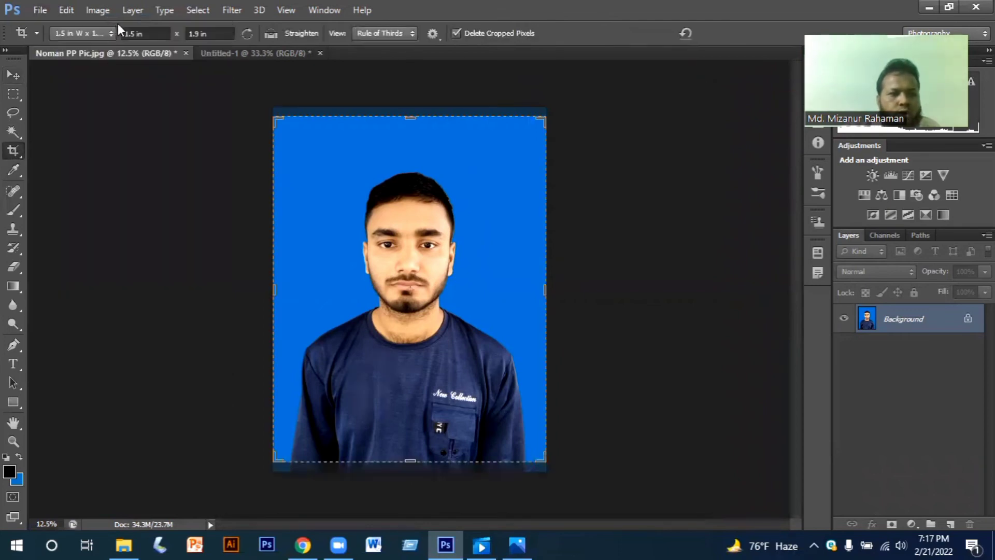
left_click(107, 33)
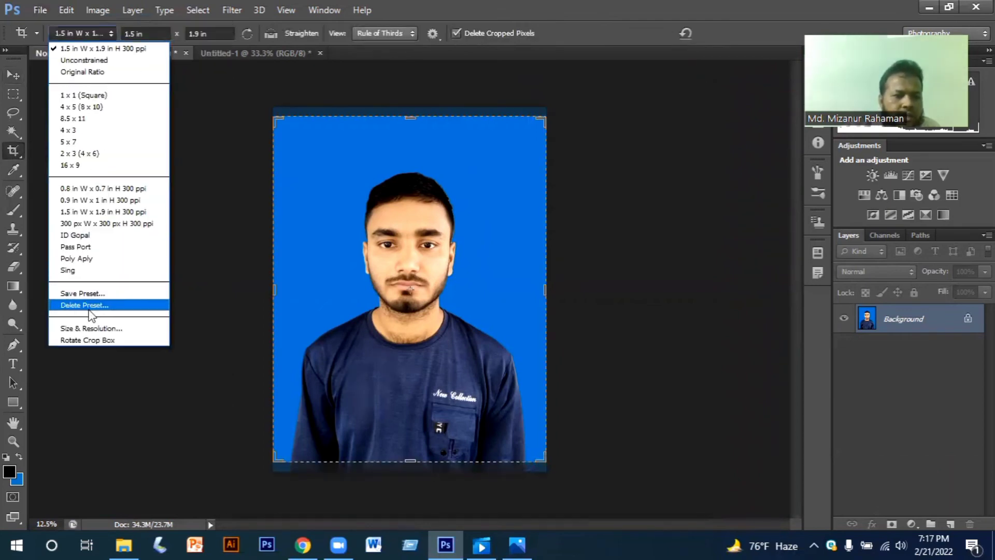
left_click(123, 330)
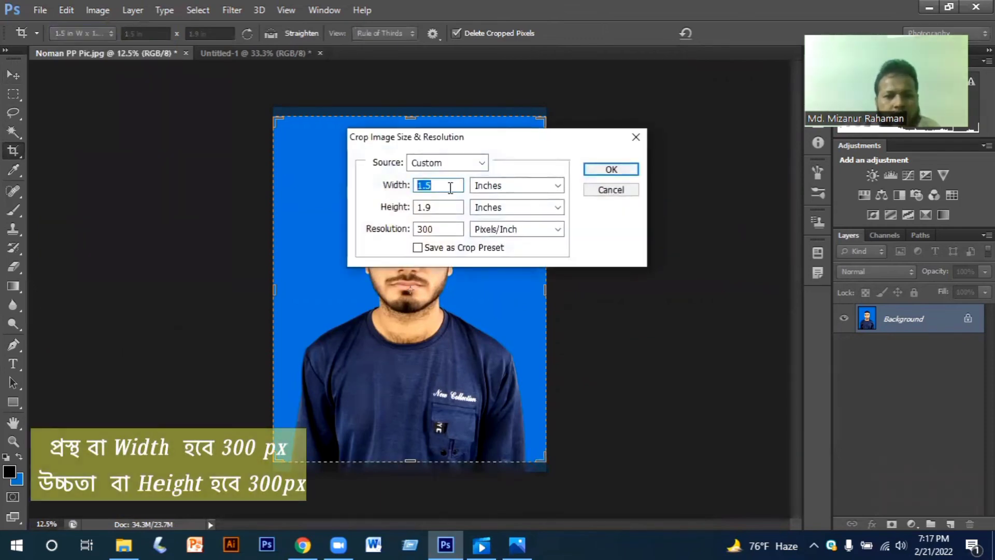
left_click(513, 185)
left_click(505, 201)
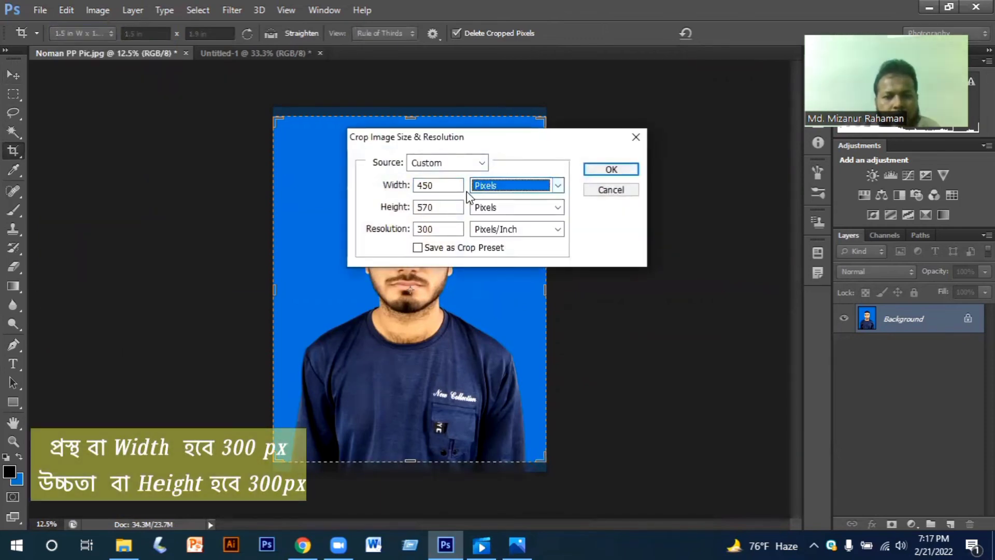
double_click(441, 186)
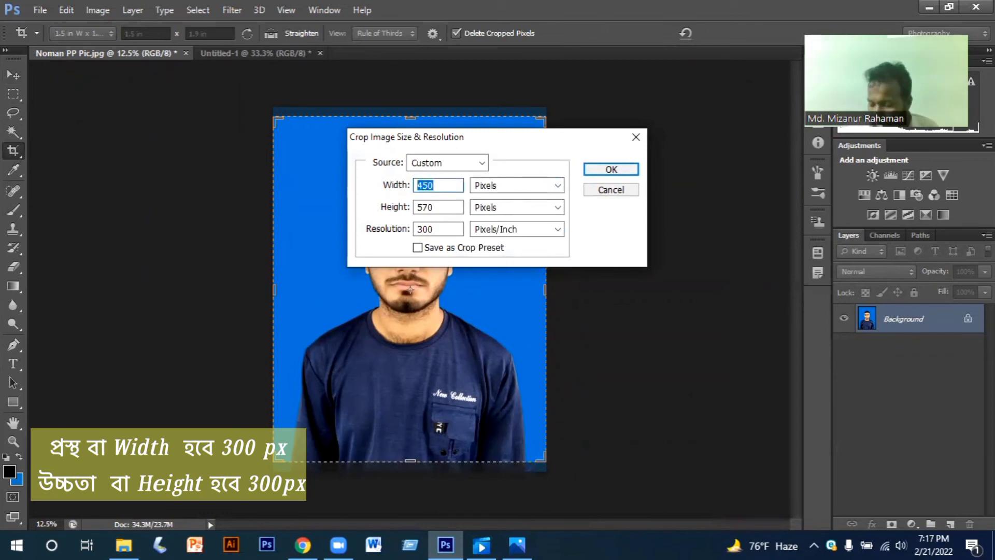
type("300")
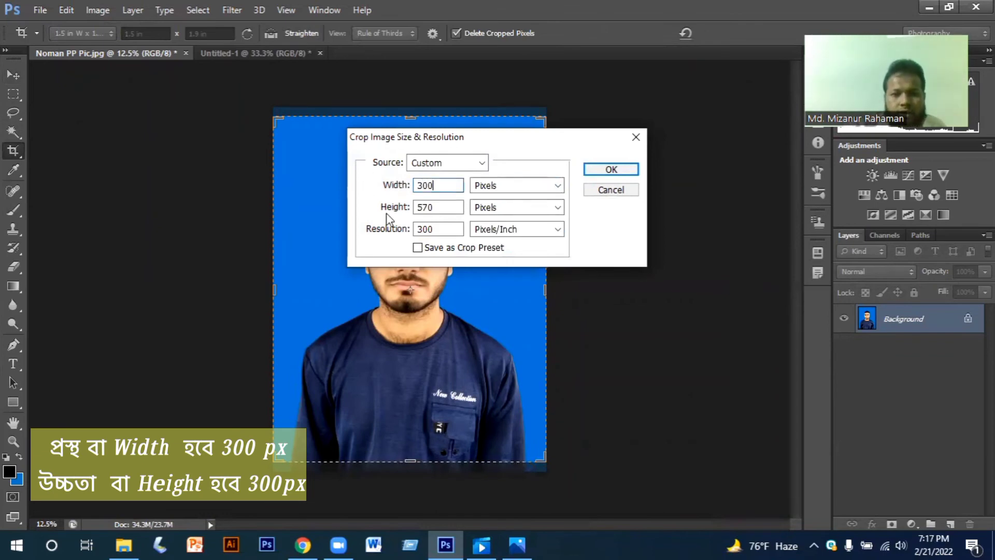
double_click(445, 207)
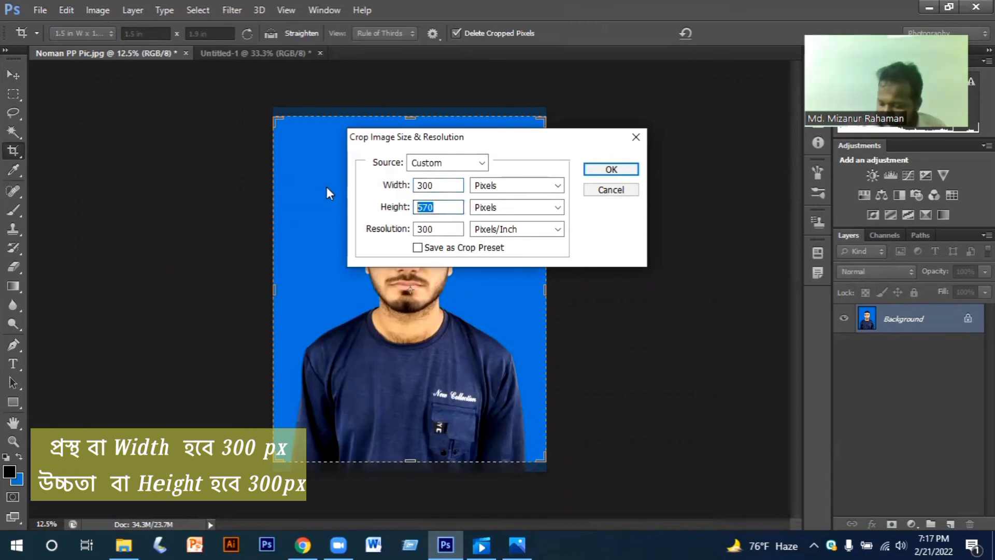
type("300")
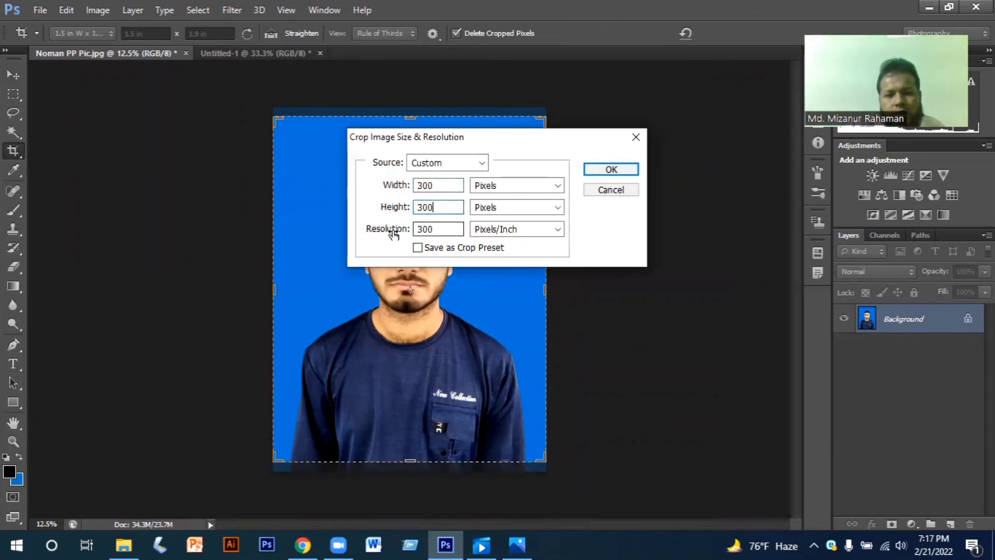
left_click(611, 170)
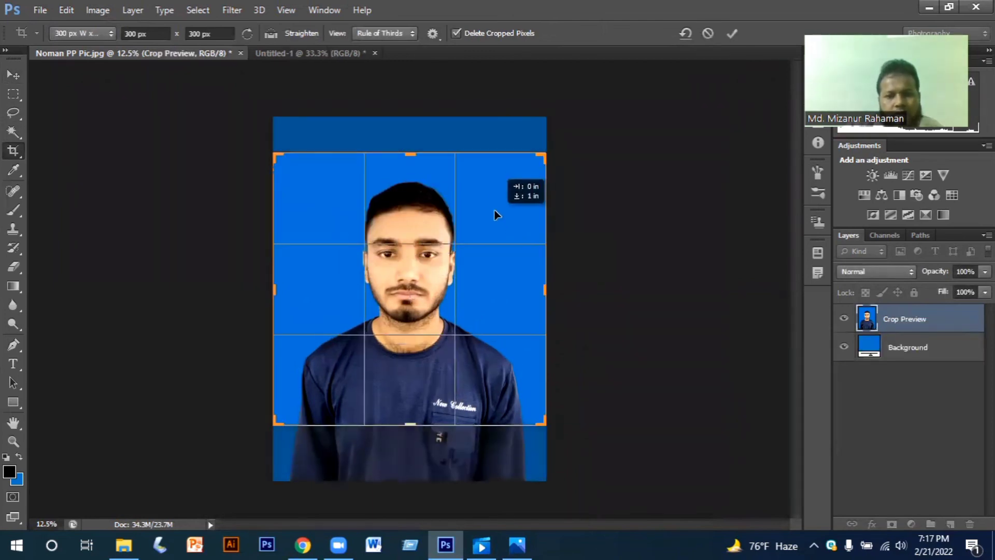
Step: Crop the portrait to a square around the head and shoulders, with a narrow blue margin above the hair
left_click_drag(493, 194, 493, 178)
left_click_drag(412, 426, 413, 357)
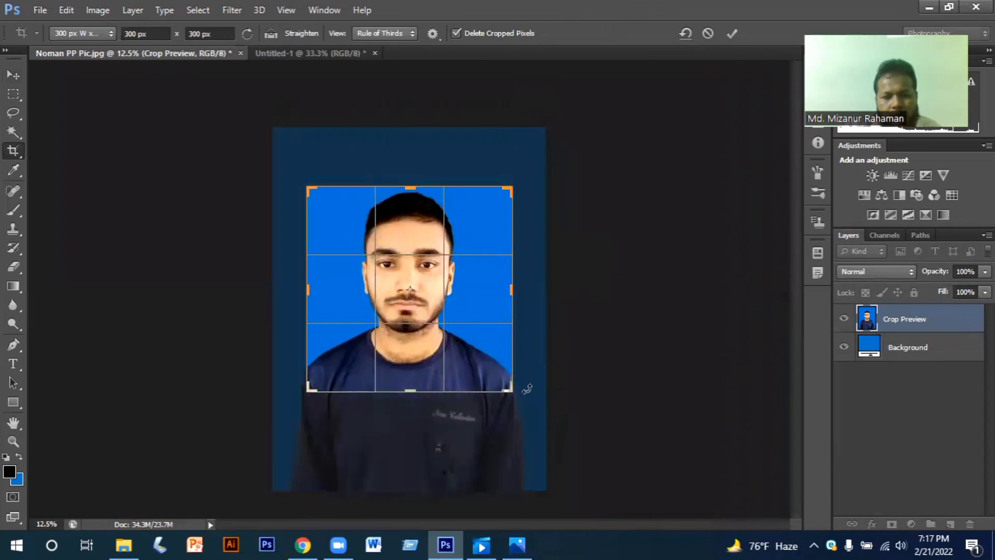
key("Return")
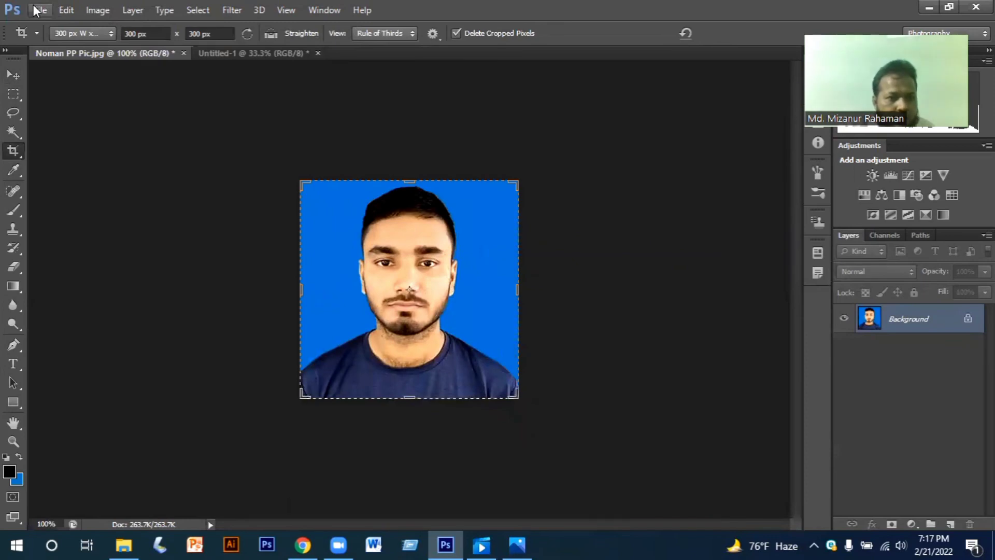
Step: Save the square photo to the Desktop as a JPEG at quality 12, adding " _ 300-300" to the end of the existing file name
left_click(38, 10)
left_click(62, 185)
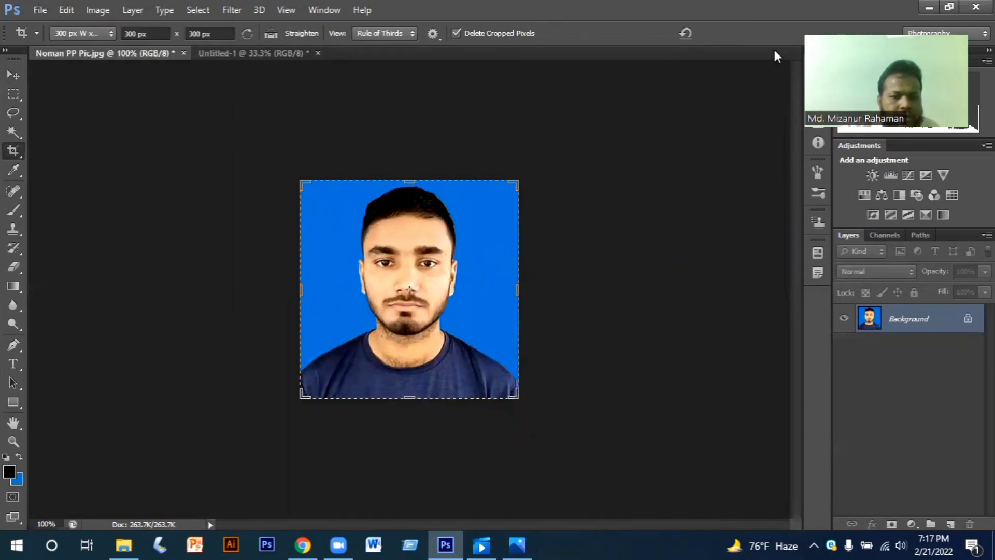
left_click(340, 184)
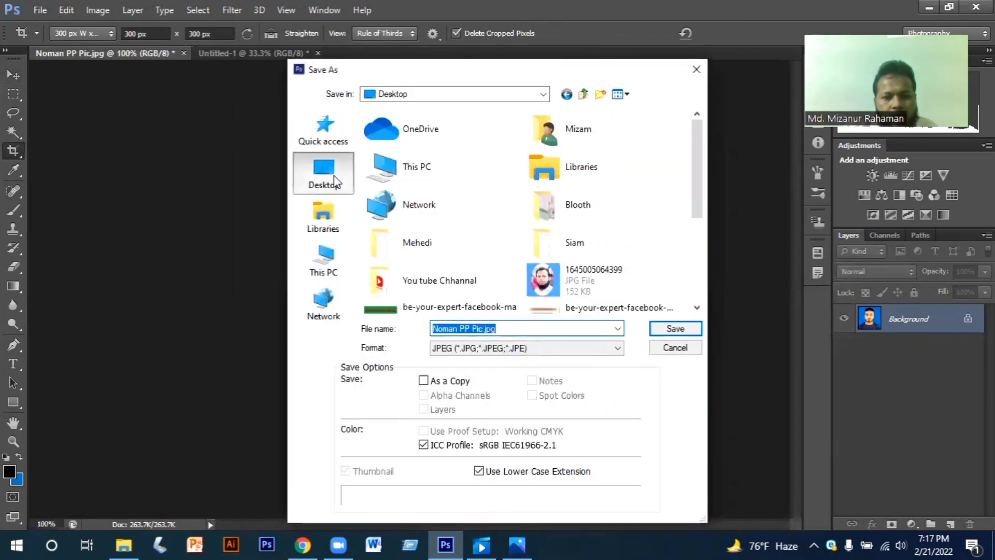
left_click(486, 329)
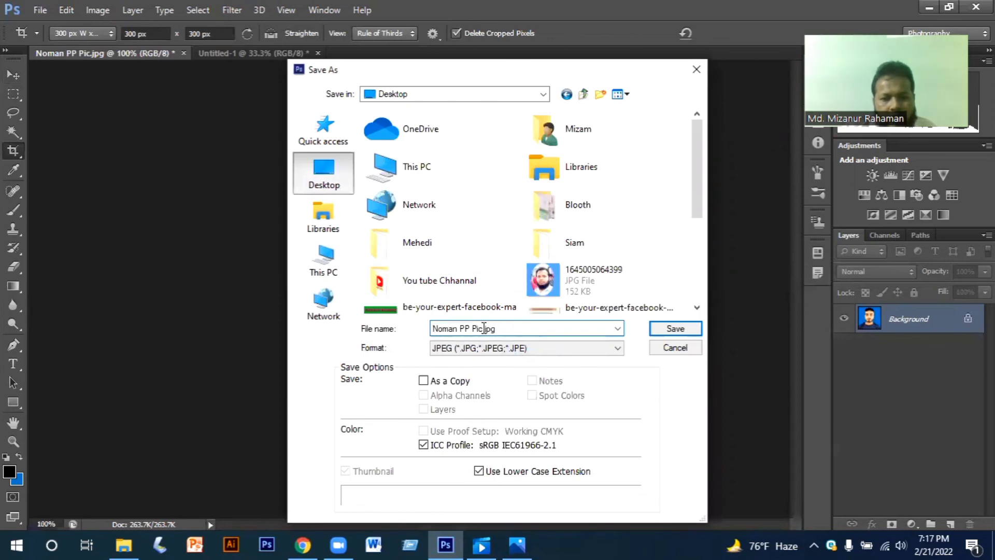
key("BackSpace")
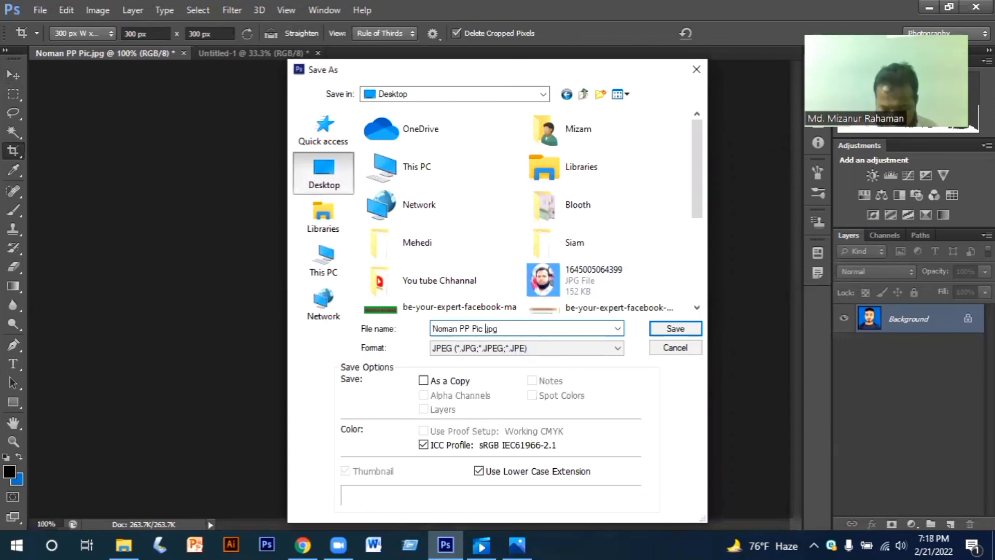
type("_ 33.")
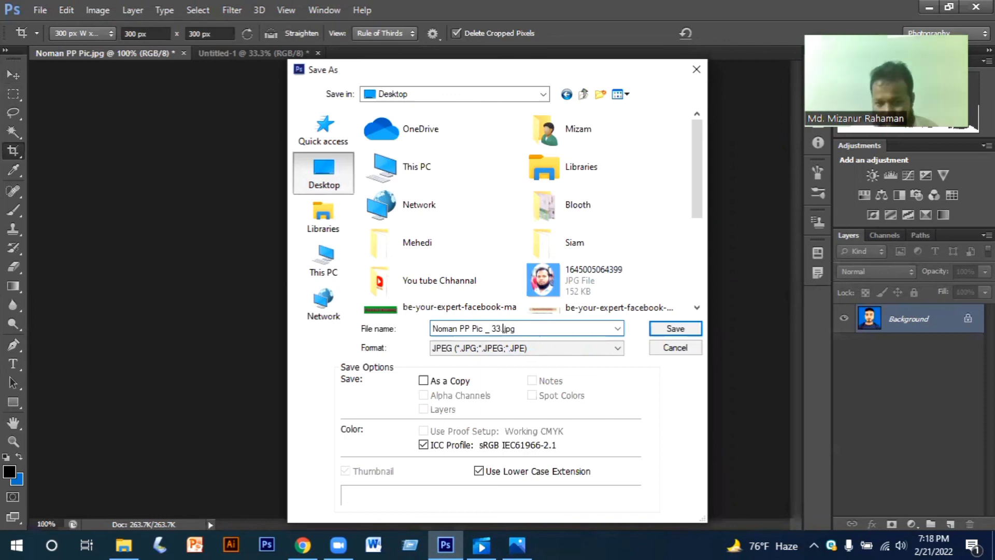
key("BackSpace")
type("00-300")
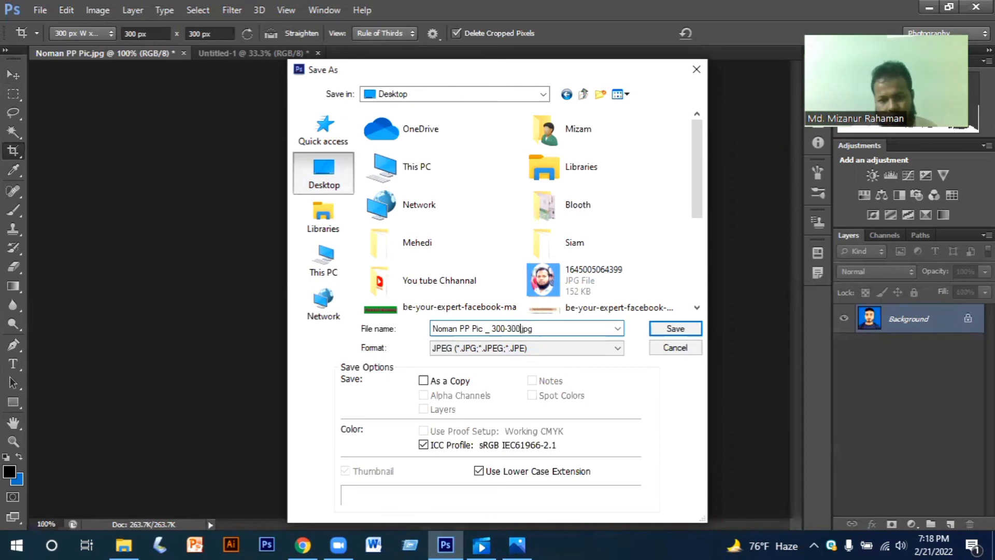
left_click(674, 329)
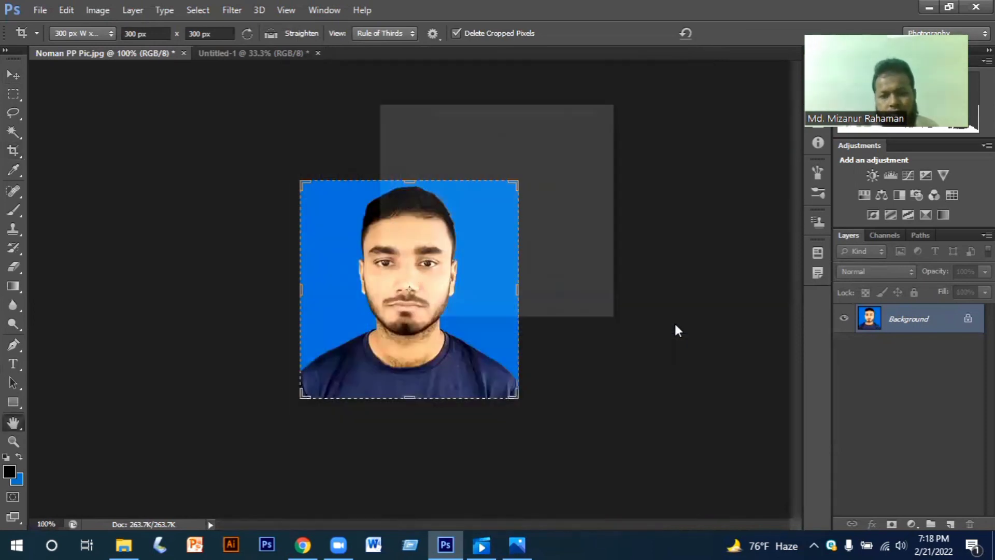
left_click(594, 134)
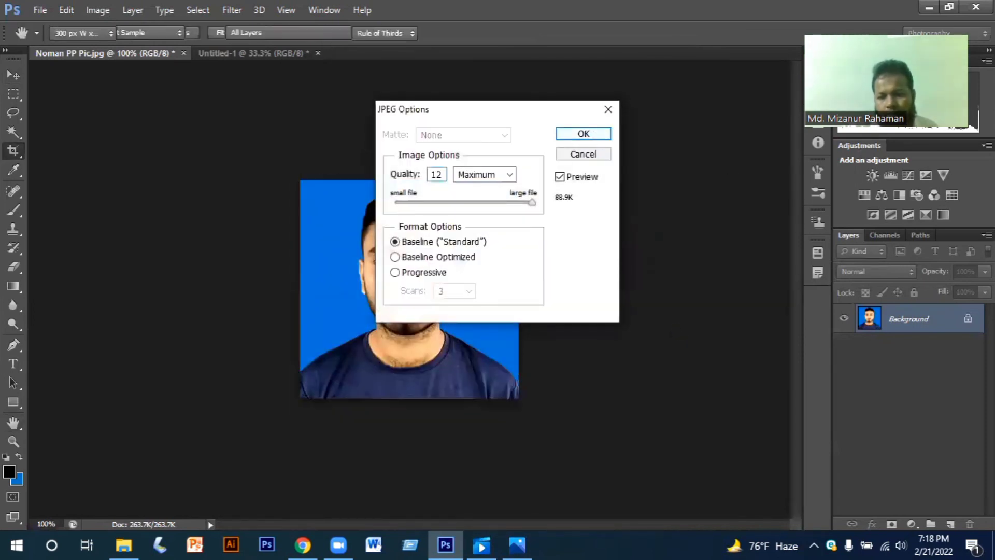
Step: Switch to the desktop and open the saved passport and 300-300 photos in Photos to compare them
left_click(445, 545)
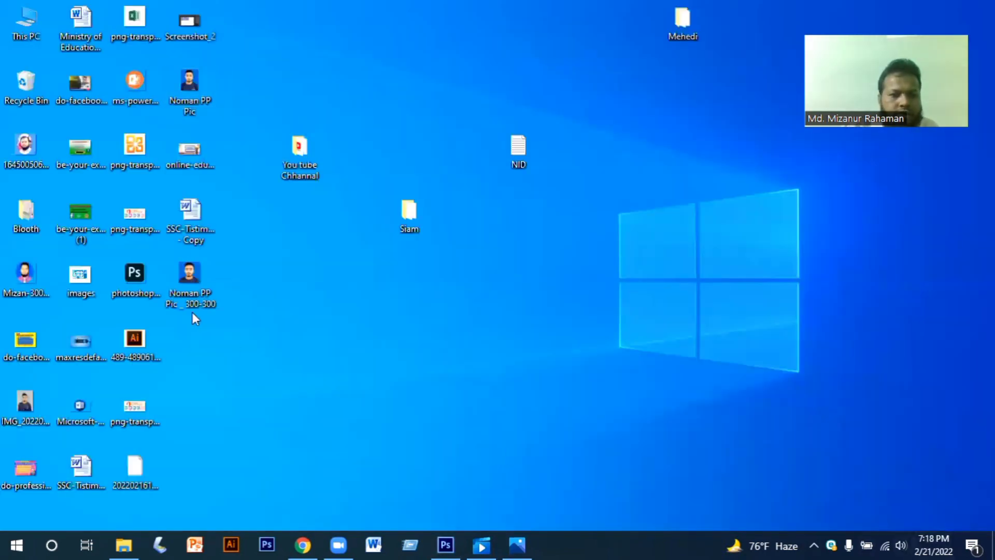
left_click(191, 291)
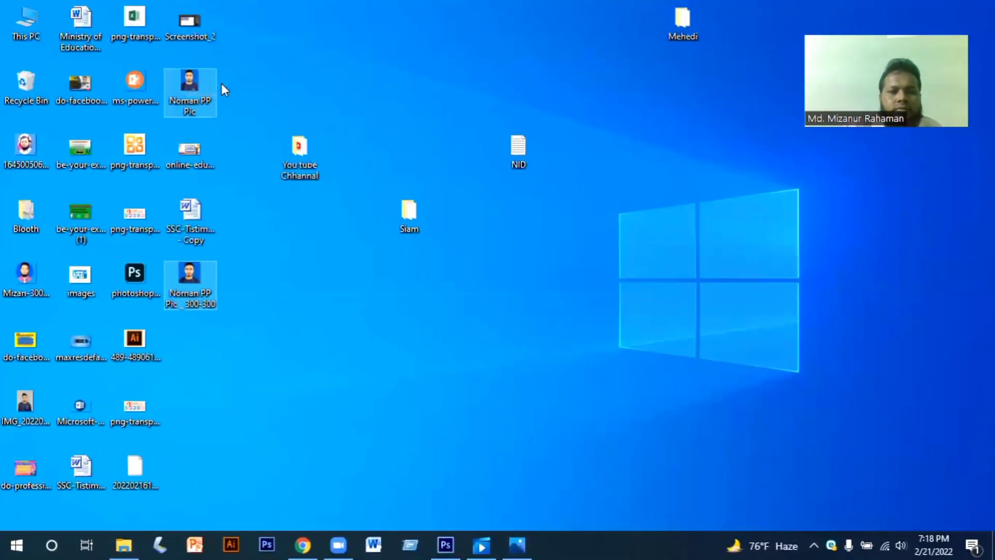
left_click(222, 83)
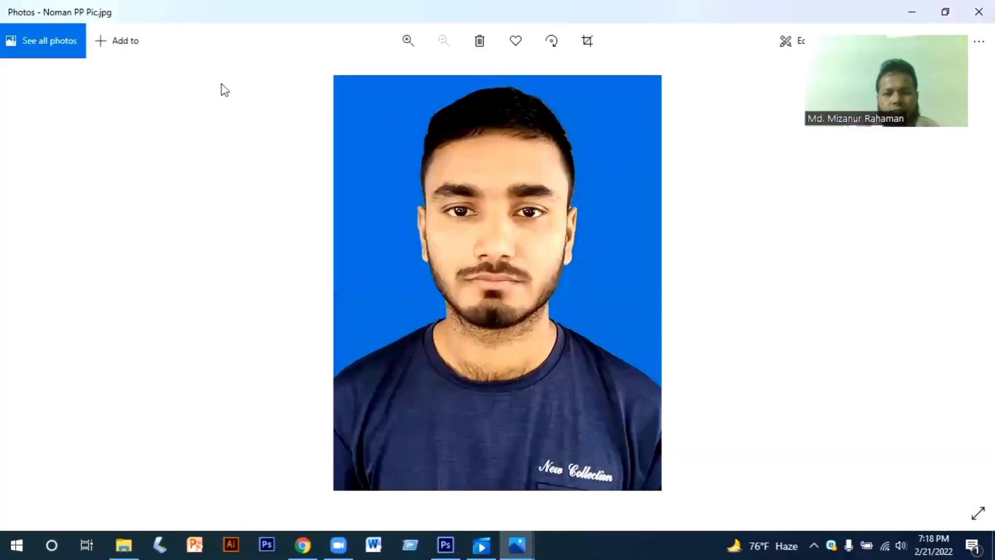
key("Right")
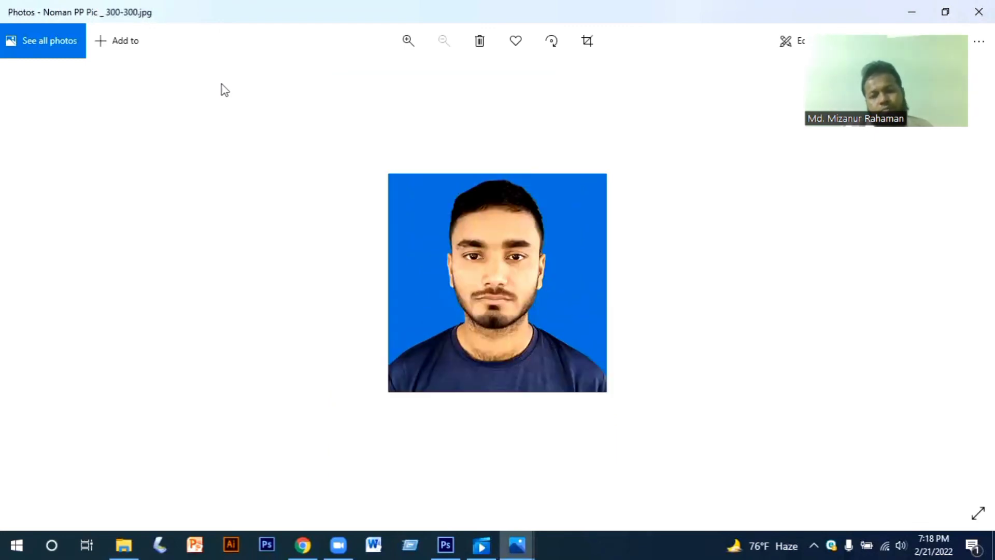
key("Left")
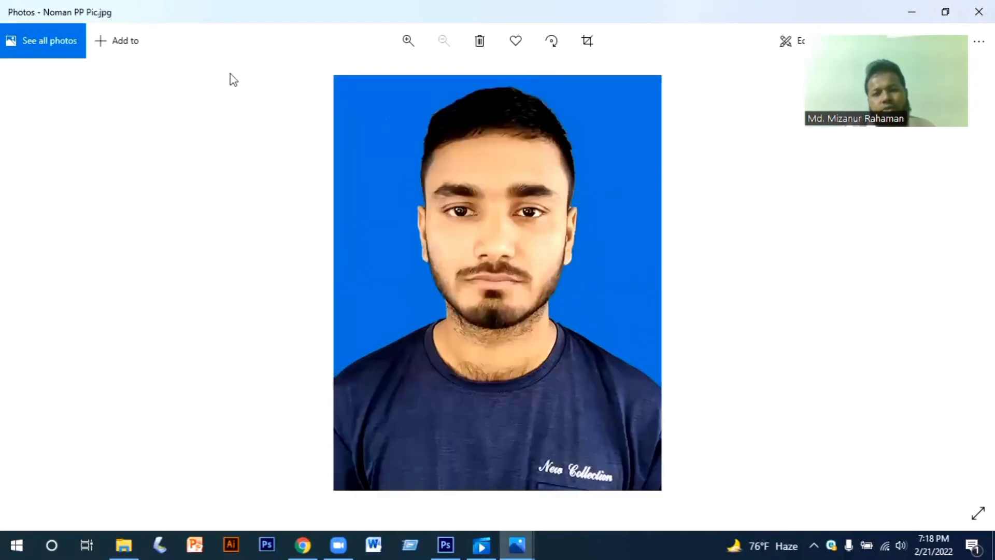